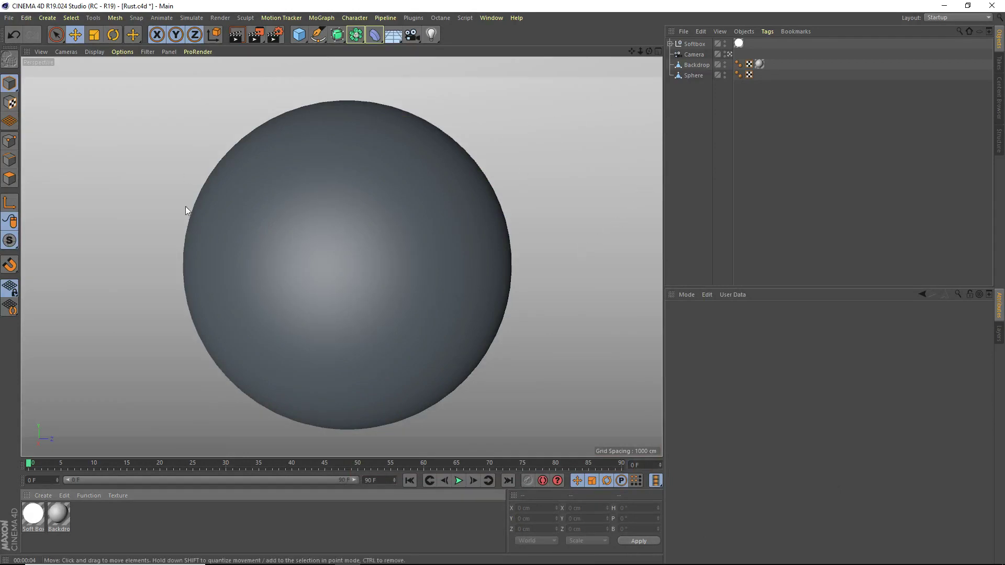
Step: Create a new material named 'Rusty Metal' and raise its Color value from 80% to 100% white
left_click_drag(631, 51, 634, 44)
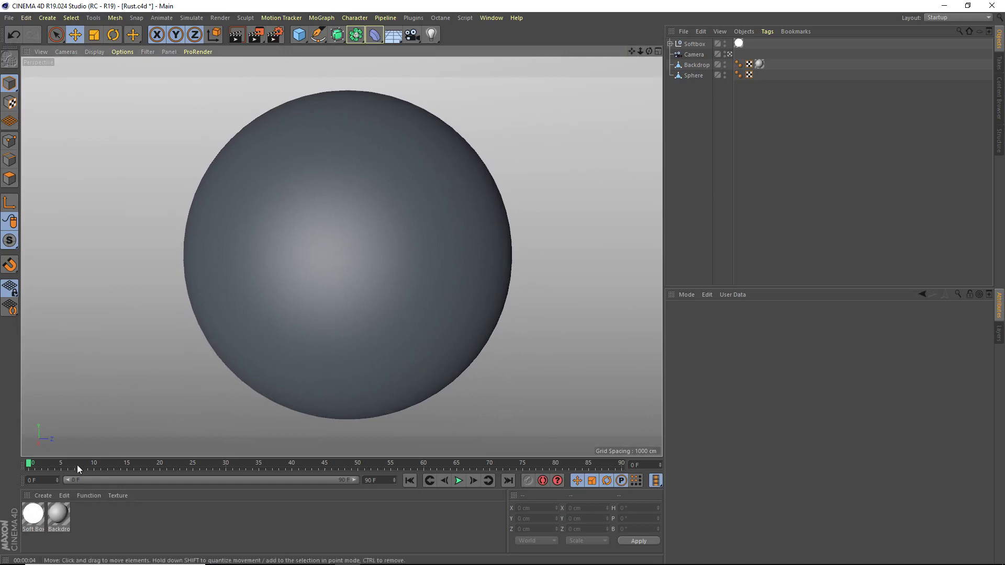
double_click(99, 520)
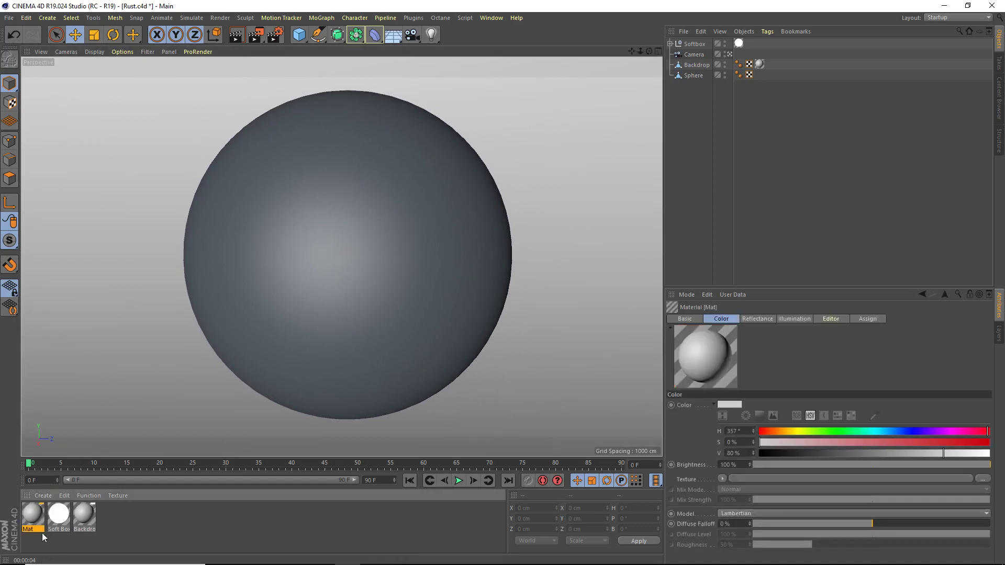
double_click(33, 532)
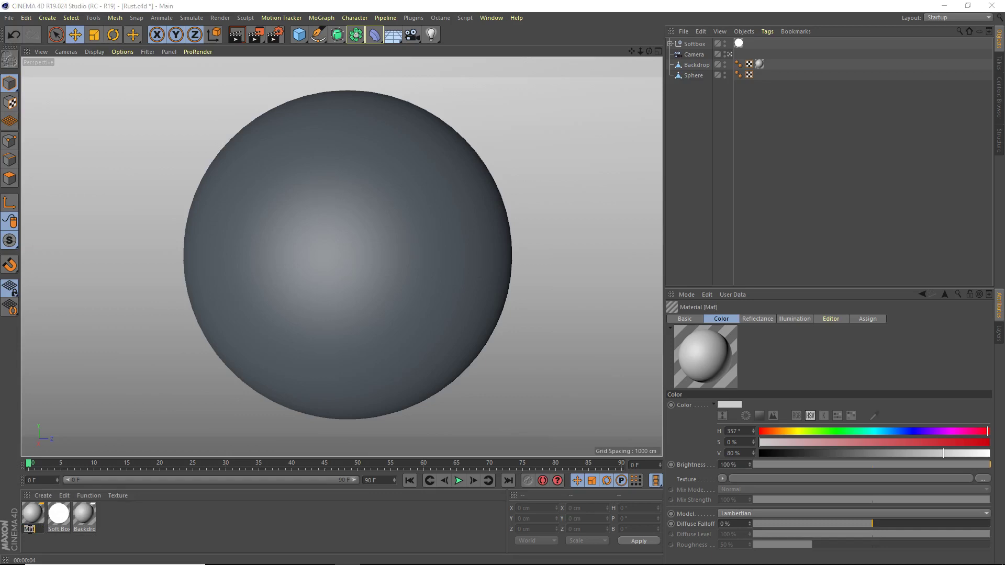
double_click(32, 513)
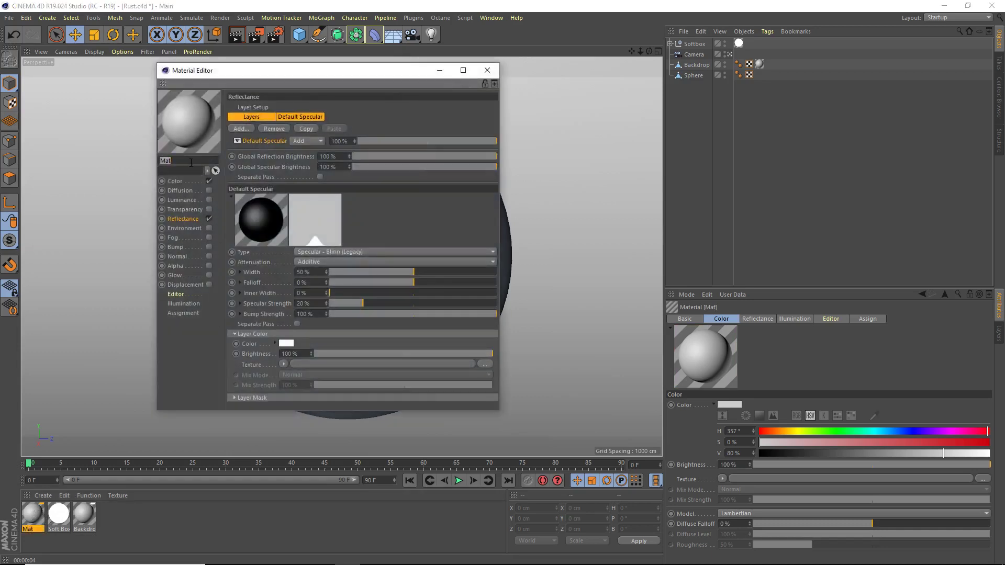
type("Rusty Metal")
key("Return")
left_click(194, 181)
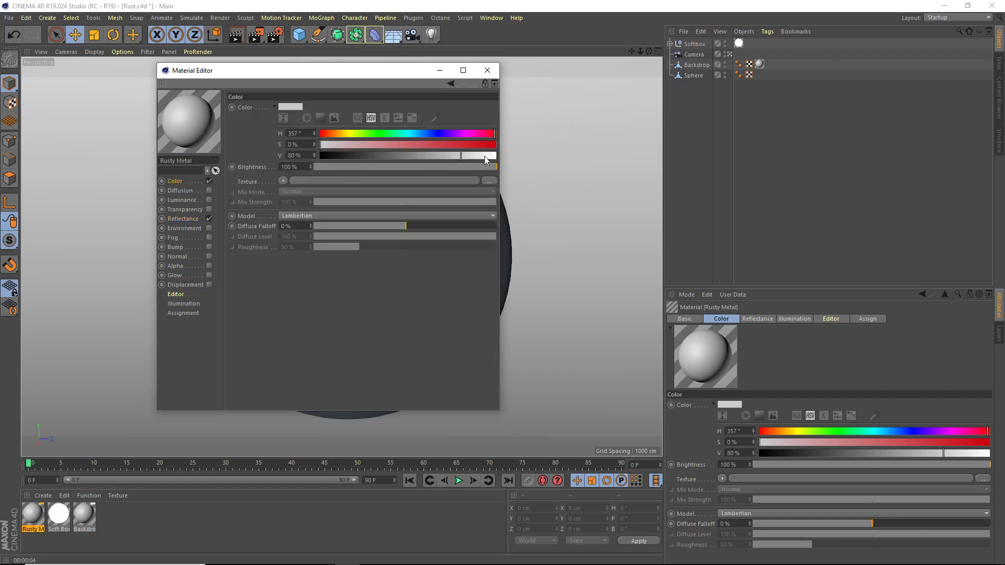
left_click_drag(486, 156, 500, 155)
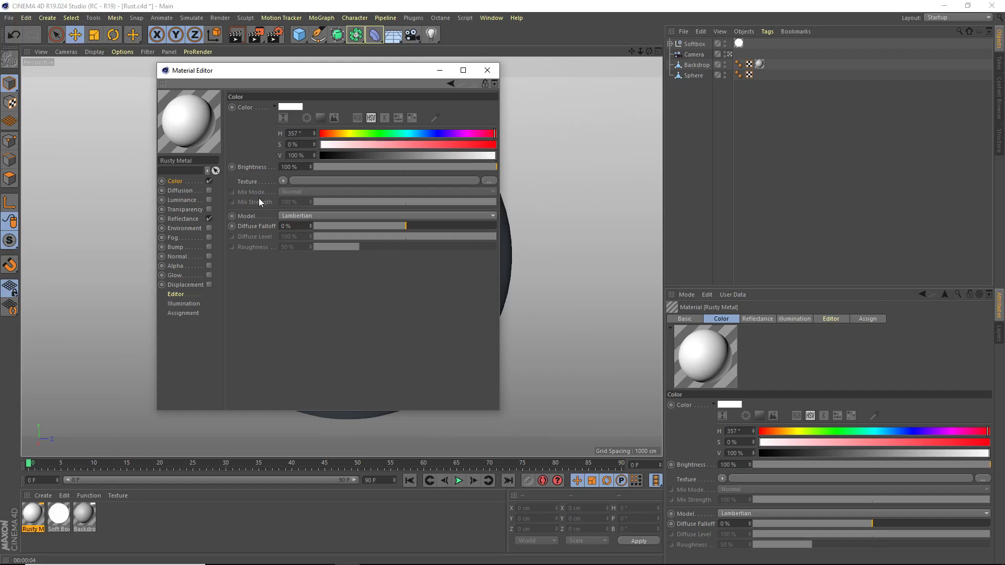
Step: Add a GGX layer to the material's Reflectance channel
left_click(183, 219)
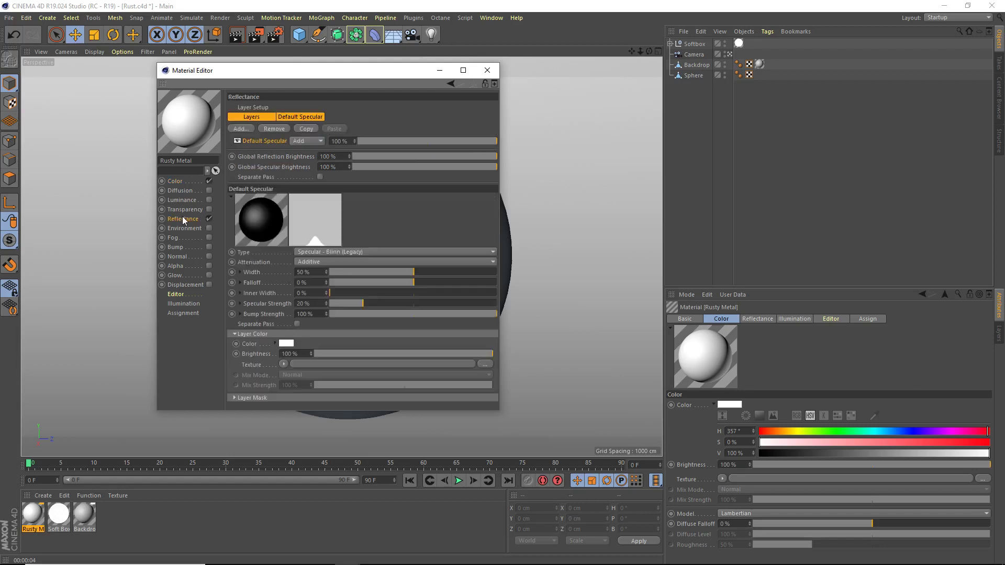
left_click(246, 125)
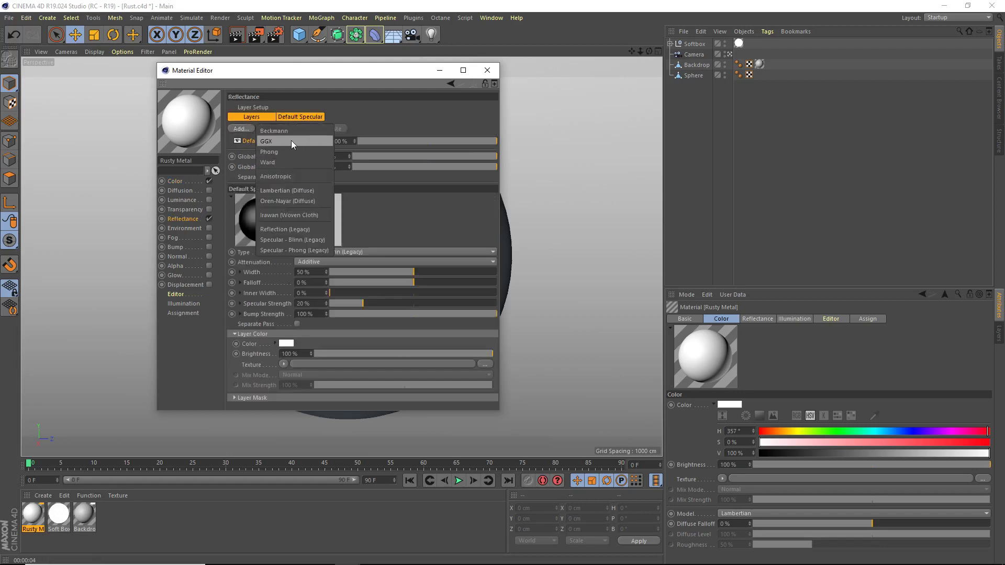
left_click(291, 140)
Step: Set the GGX layer to Metal attenuation, 50% reflection strength, 0% specular and 100% roughness
left_click(332, 274)
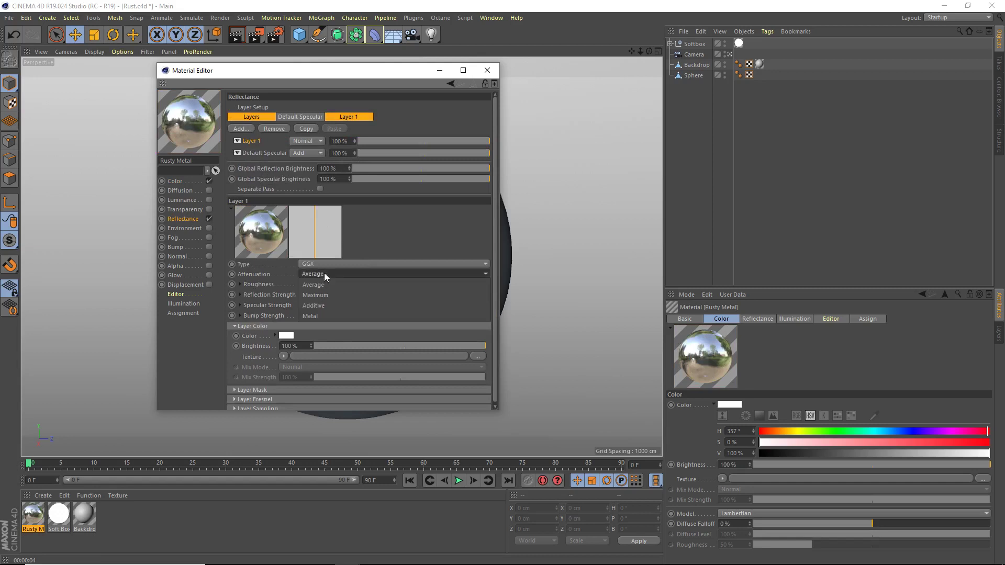
left_click(324, 316)
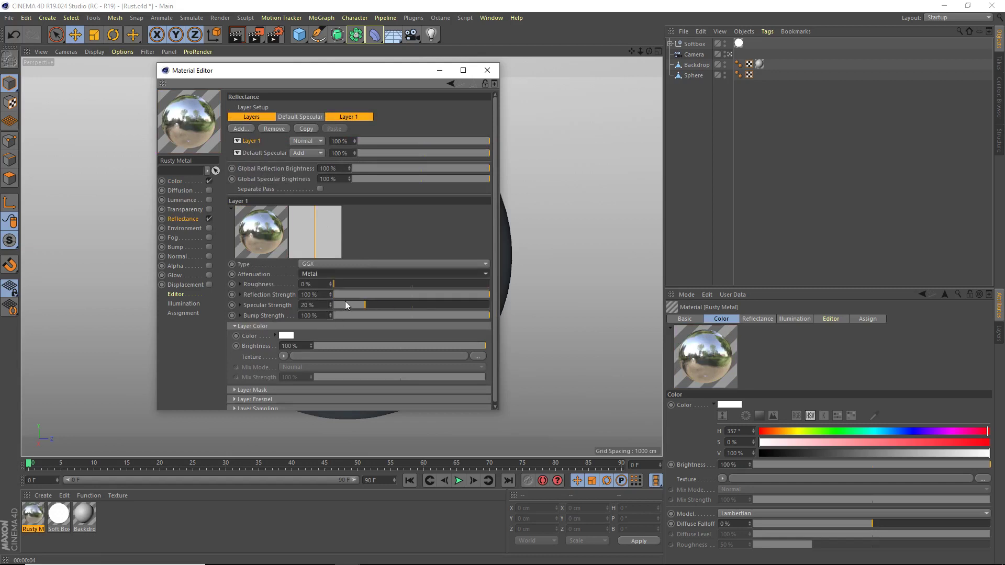
left_click(413, 295)
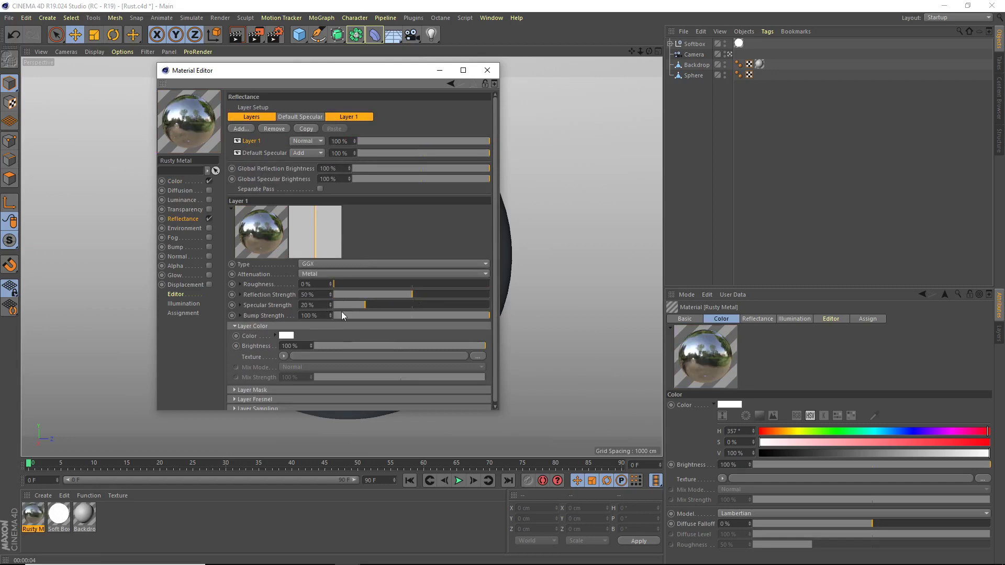
left_click_drag(344, 308, 314, 309)
left_click_drag(341, 284, 547, 291)
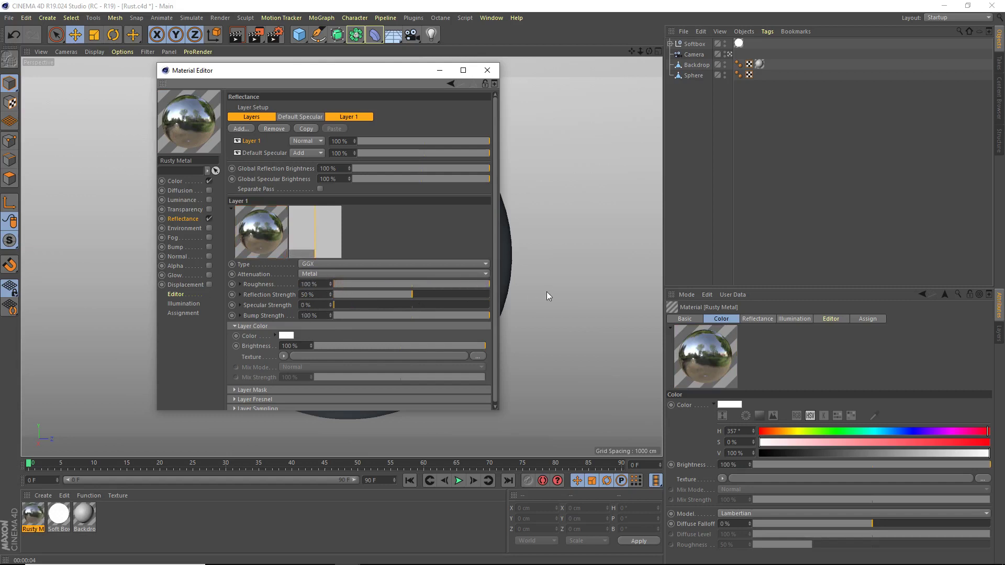
Step: Load a Rust surface shader into the GGX layer's Roughness texture slot
left_click(241, 284)
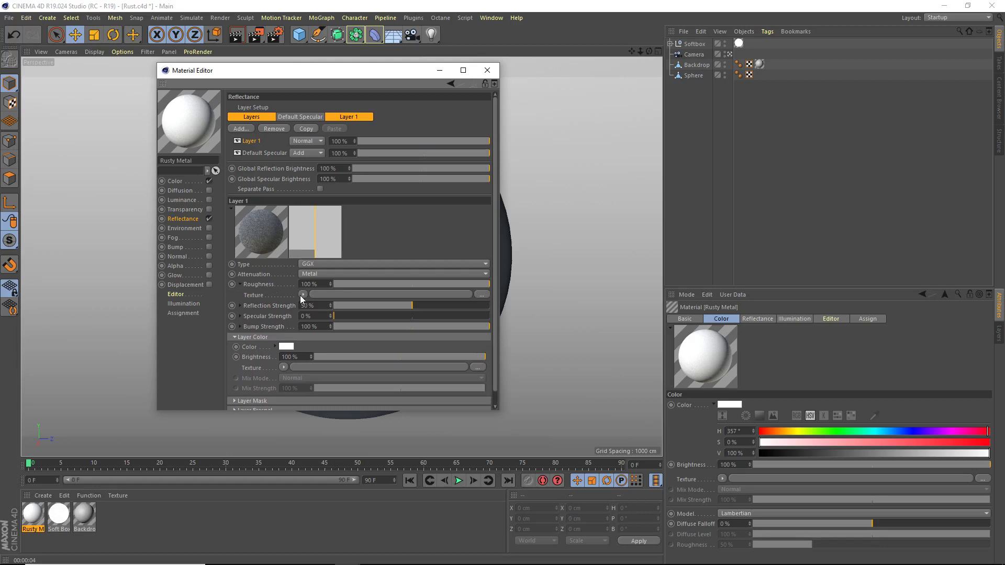
left_click(303, 295)
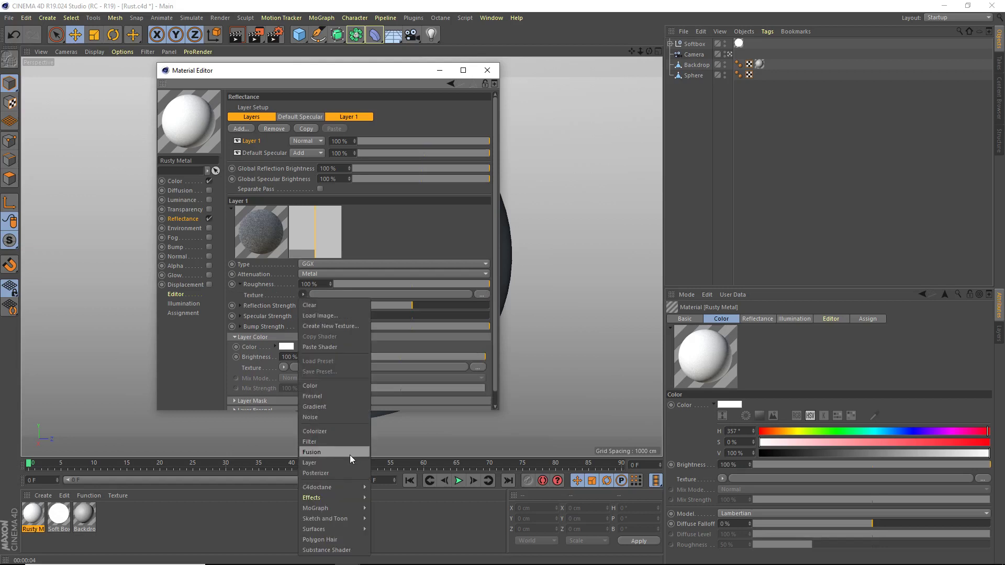
mouse_move(324, 532)
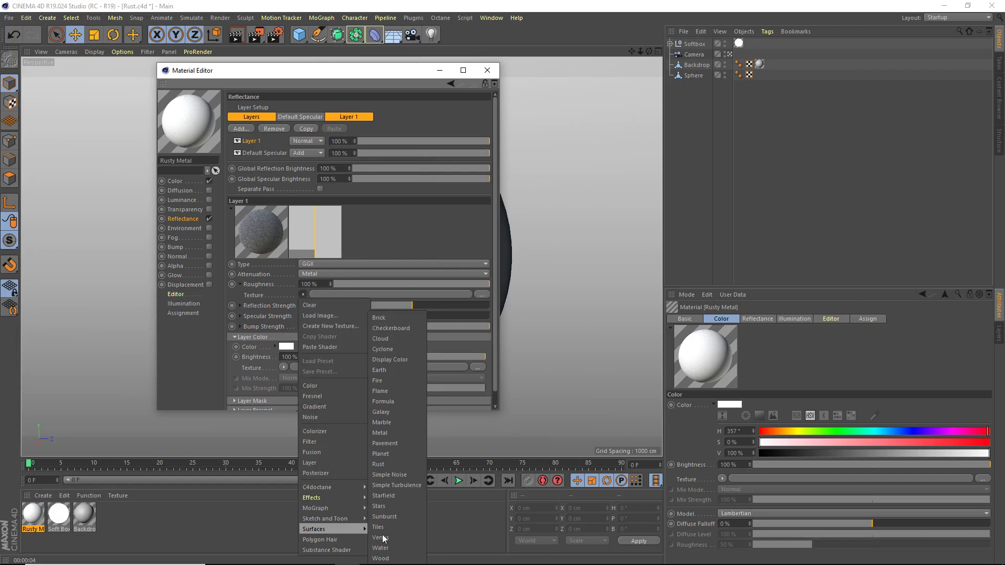
left_click(395, 463)
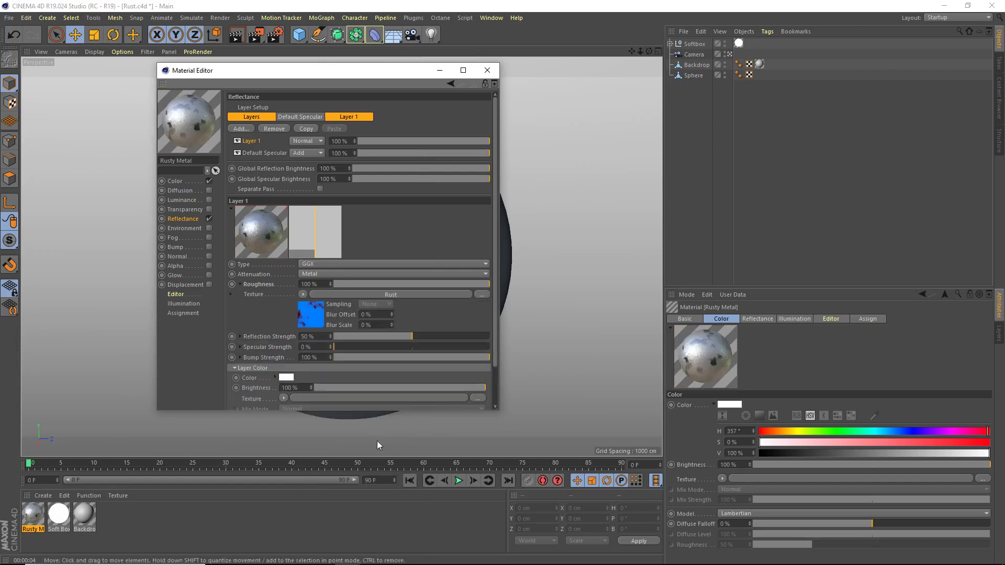
Step: Show the Rust shader's settings and pop the material preview out into its own window
left_click(314, 322)
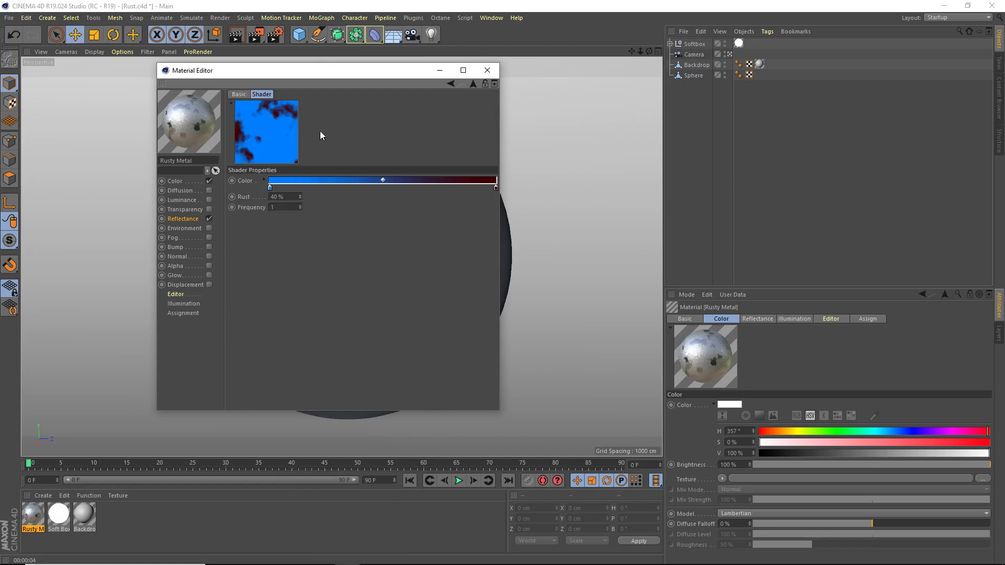
left_click_drag(315, 75, 667, 113)
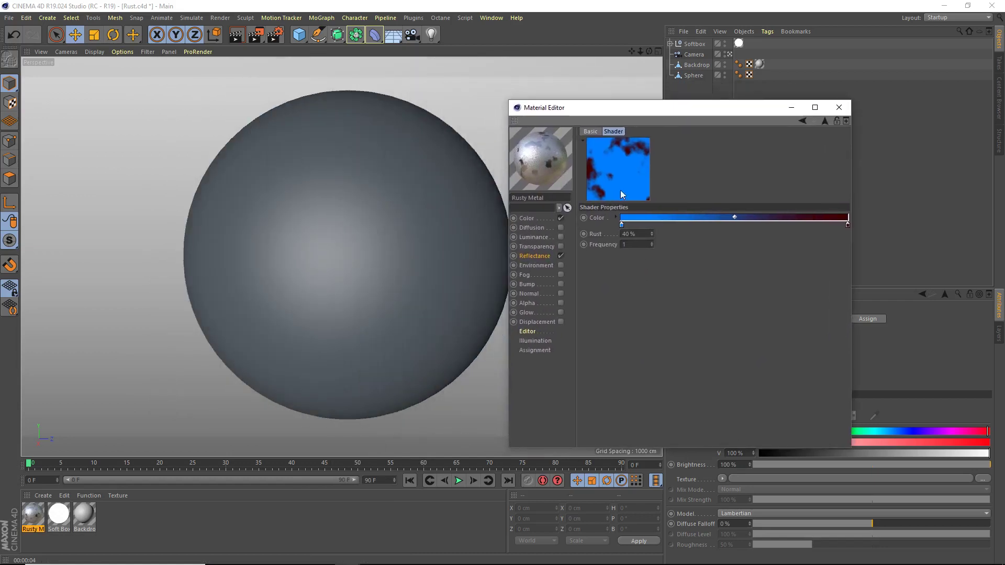
right_click(535, 159)
left_click(576, 179)
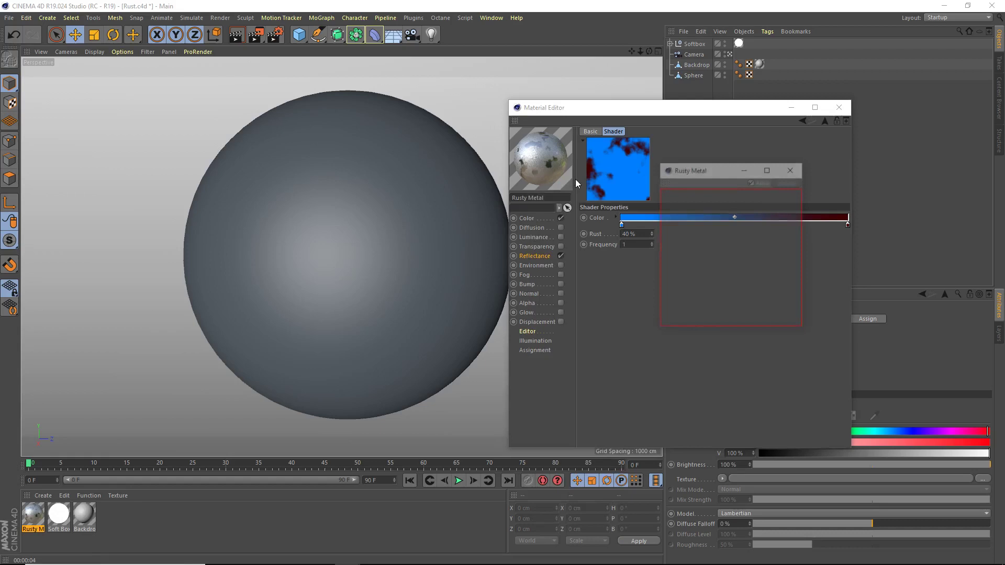
Step: Place the floating preview over the viewport and switch it to a Sphere (GI)
left_click_drag(704, 167, 319, 106)
right_click(319, 149)
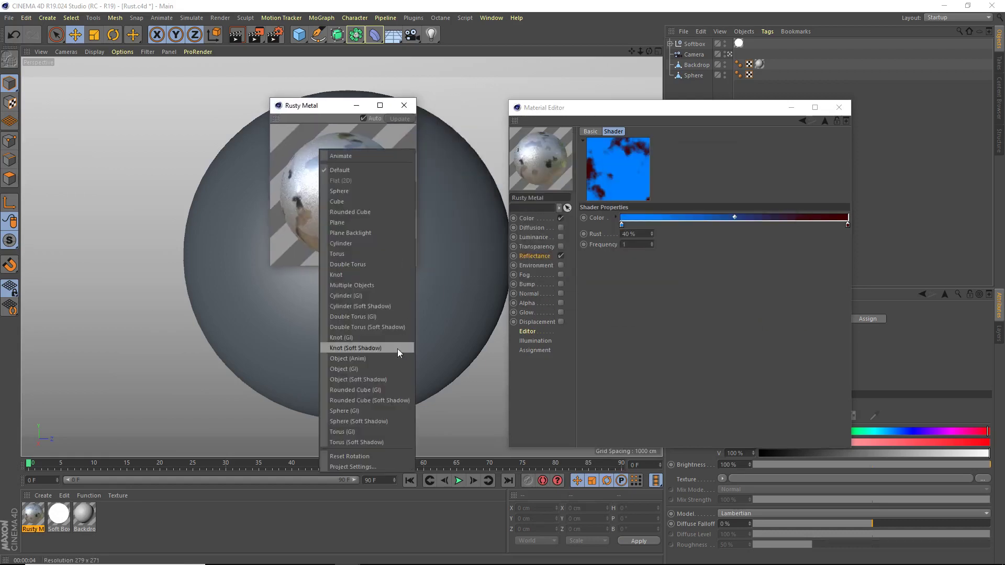
left_click(388, 410)
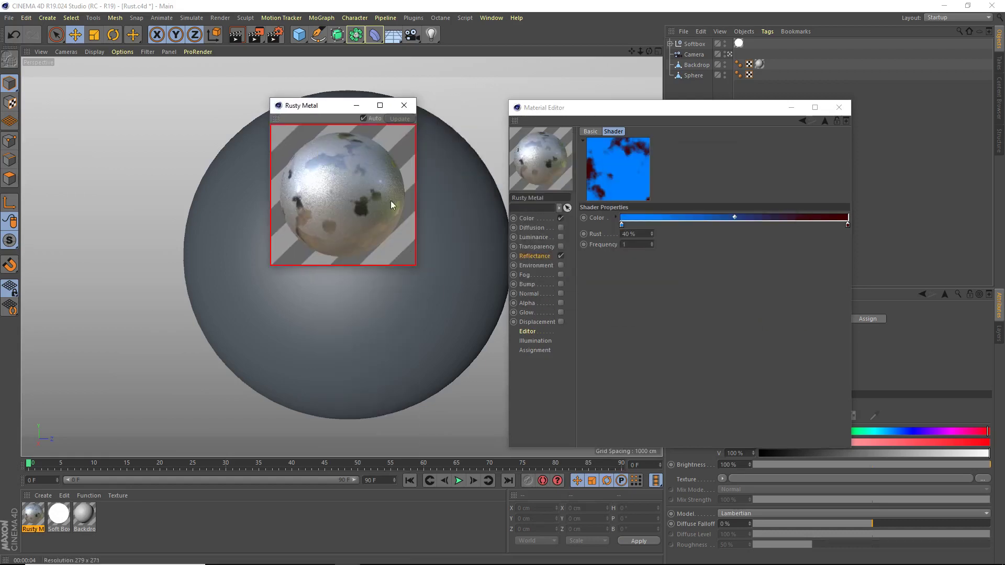
left_click_drag(327, 106, 320, 113)
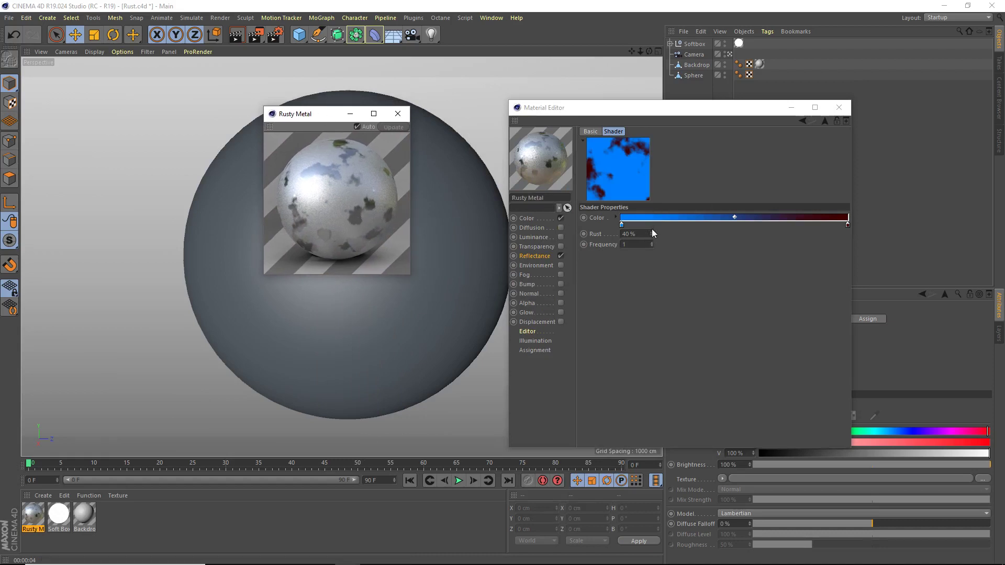
Step: Raise the Rust shader's rust amount from 40% to 59% and check its Basic properties
left_click_drag(652, 228, 653, 234)
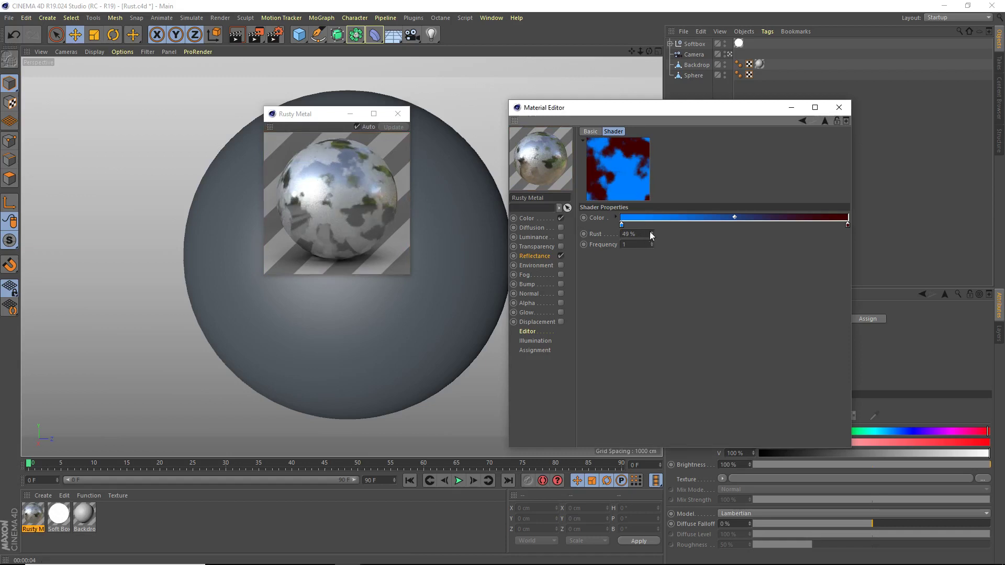
left_click_drag(652, 234, 652, 234)
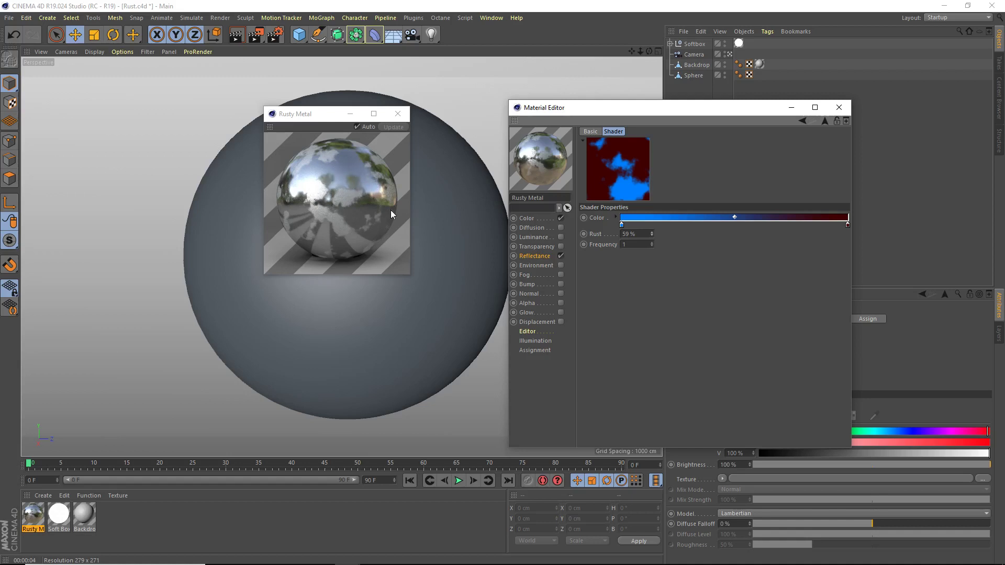
left_click(592, 132)
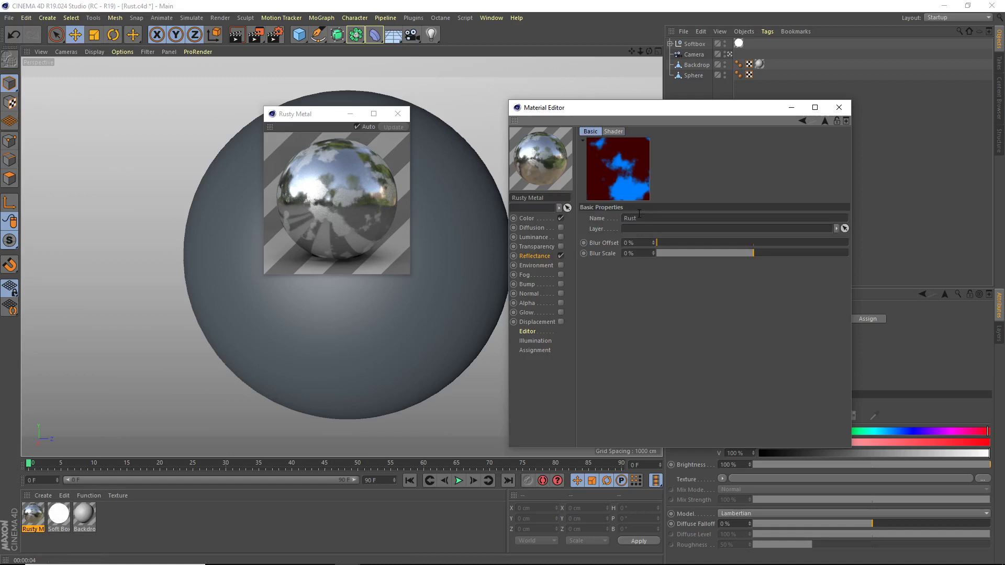
Step: Back in the Rust shader settings, reverse the rust colour gradient
left_click(614, 131)
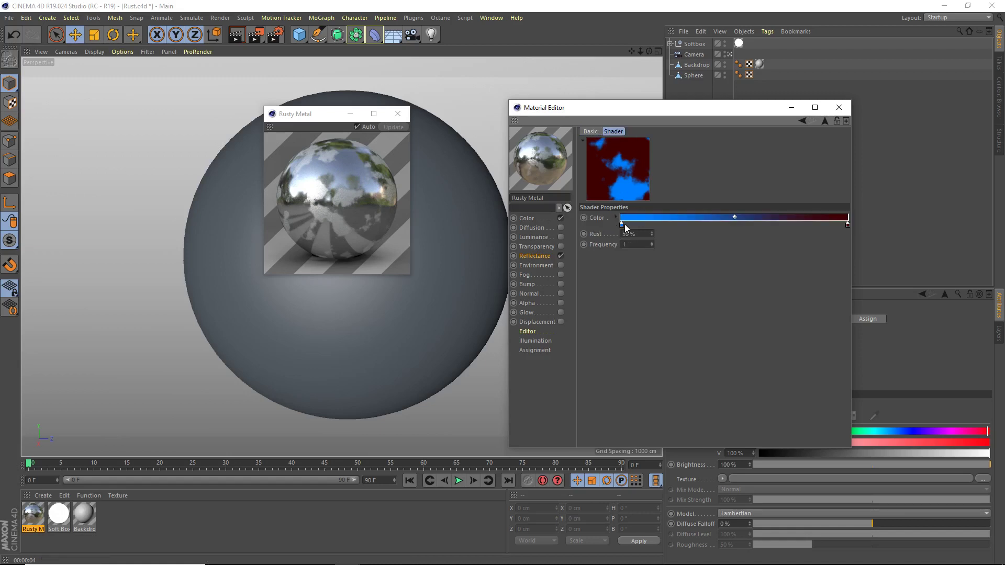
right_click(623, 223)
left_click(640, 231)
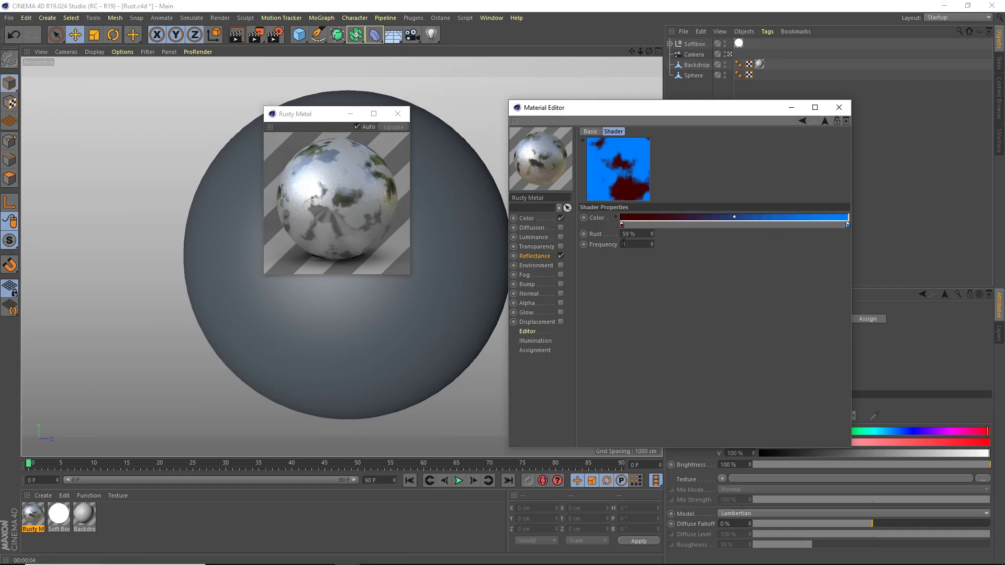
Step: Try rust amounts of 65% and 42%, then set the Rust amount to exactly 50%
left_click_drag(651, 242, 652, 231)
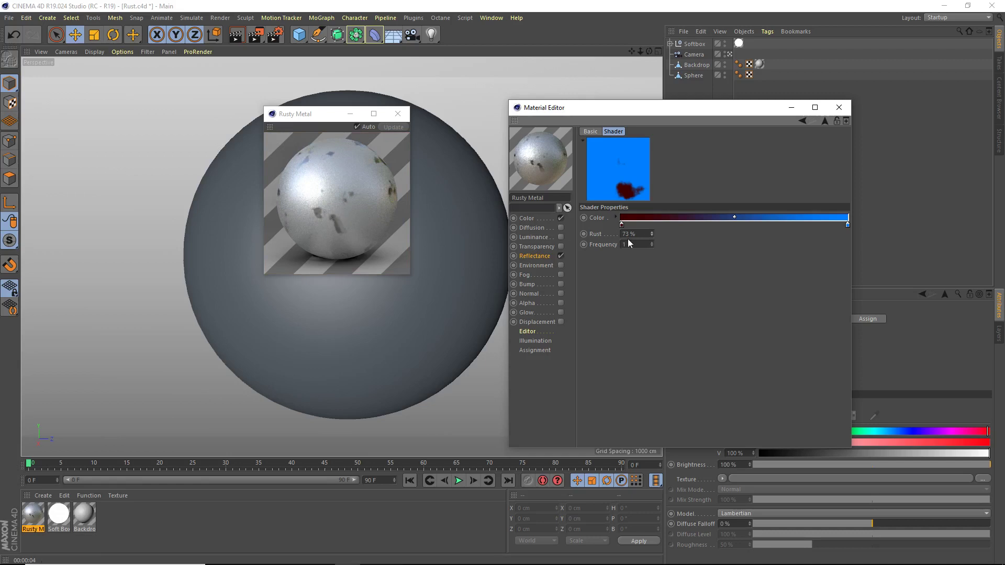
left_click_drag(654, 233, 652, 233)
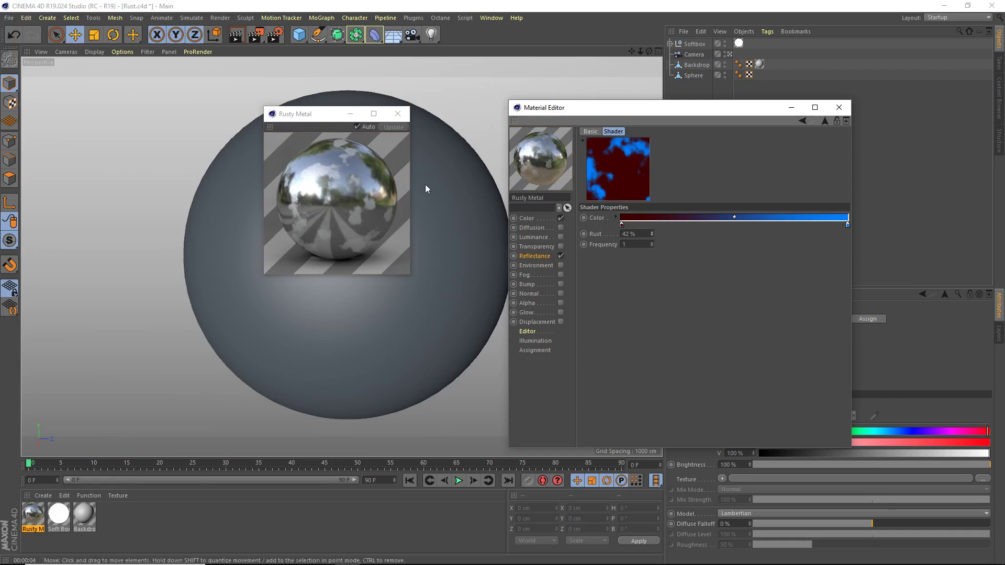
double_click(633, 236)
type("50")
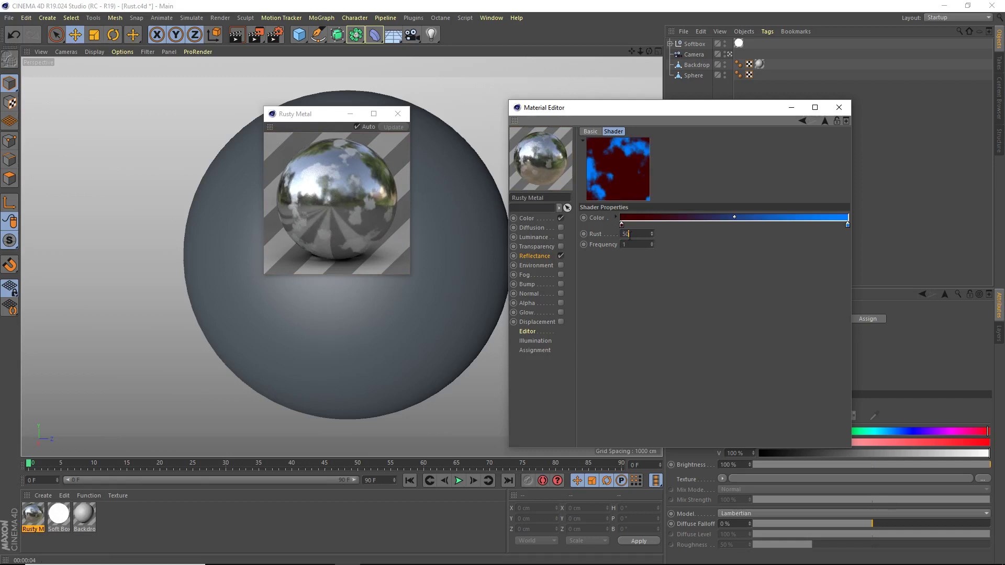
key("Return")
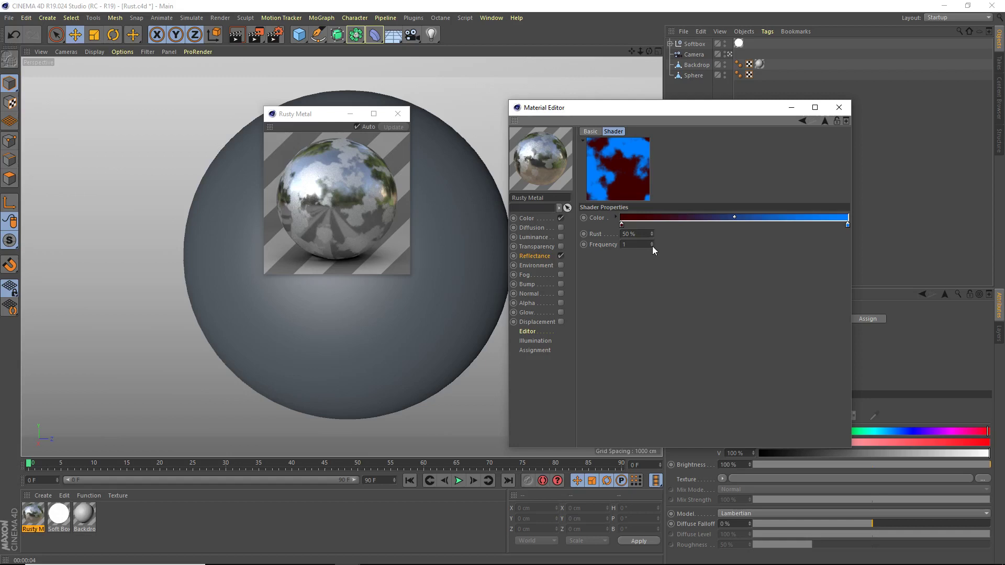
Step: Try increasing the rust pattern Frequency from 2 up to 4.67 for finer rust
left_click(652, 243)
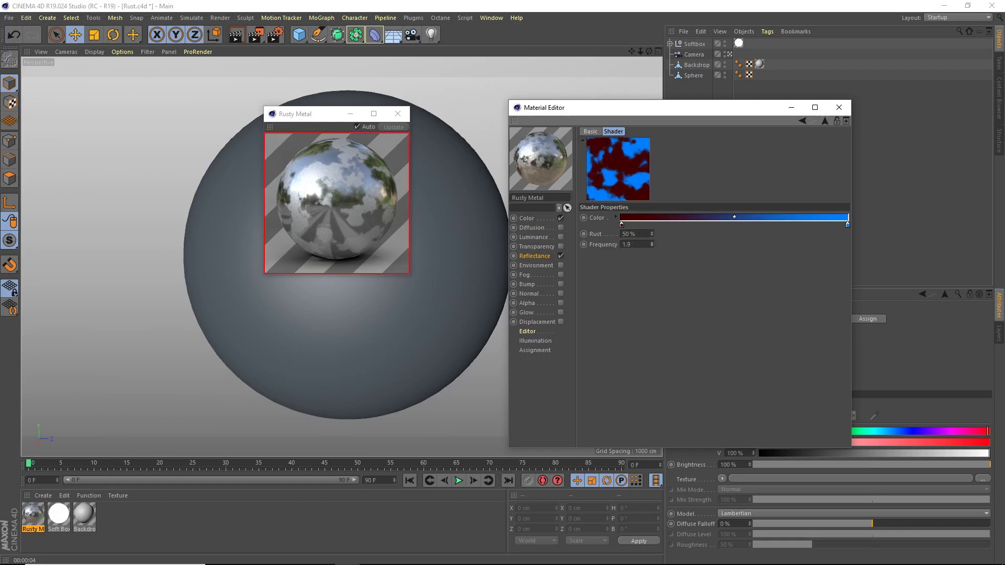
left_click(652, 243)
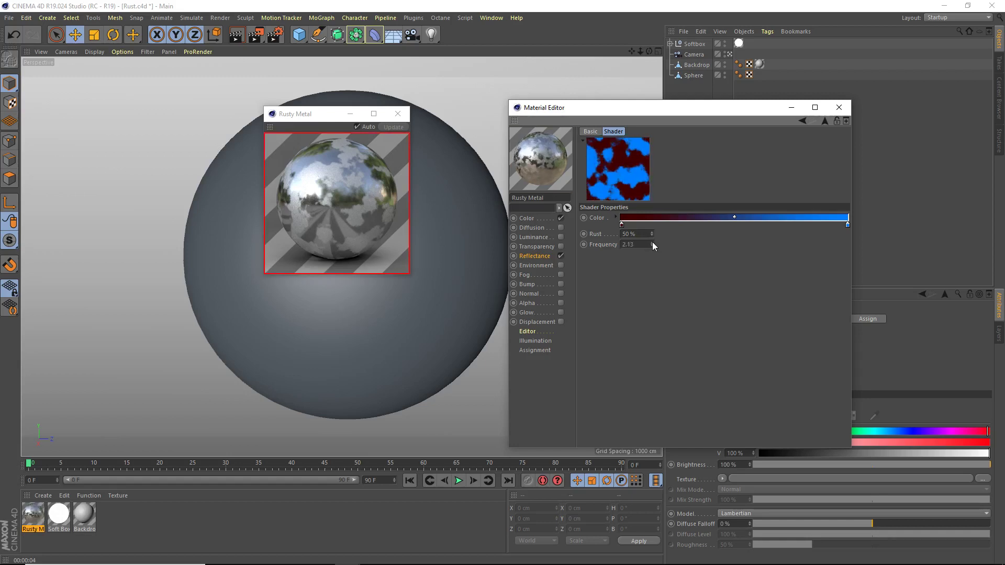
left_click(651, 243)
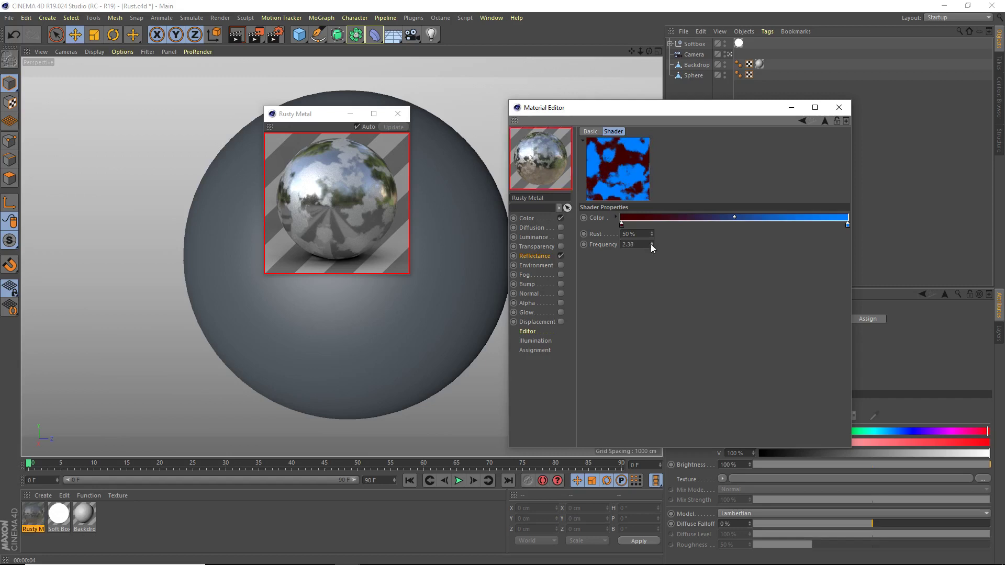
left_click(652, 244)
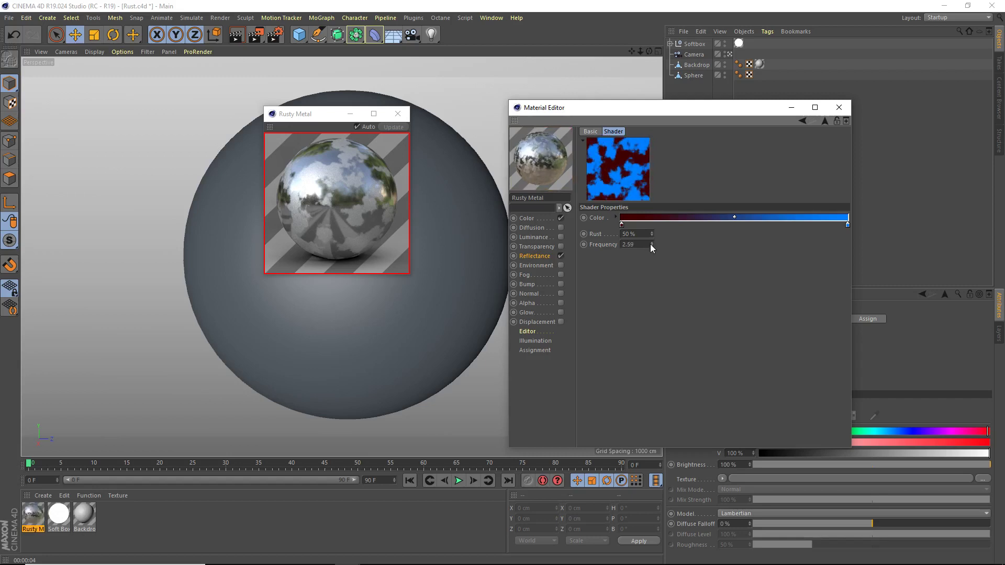
left_click(652, 243)
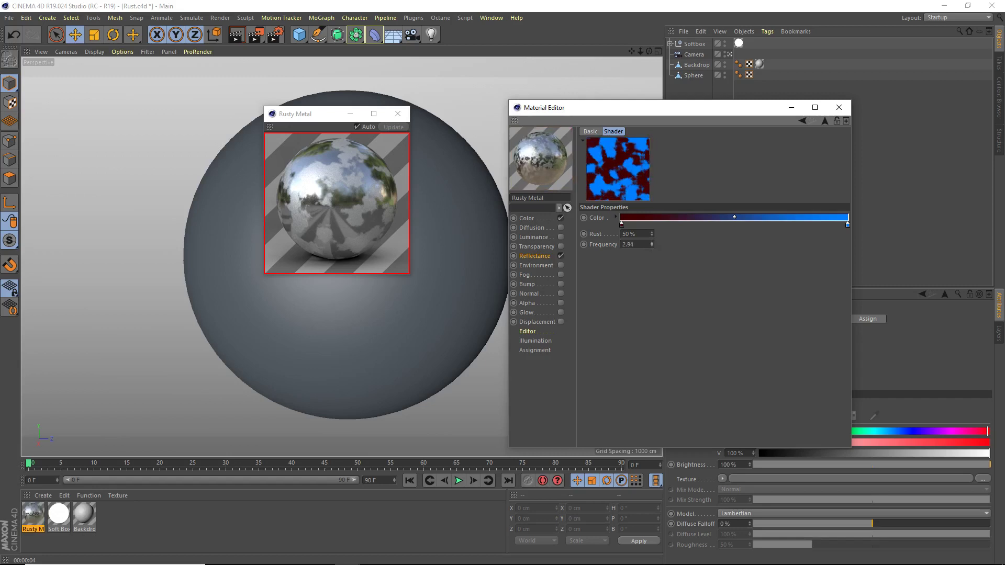
left_click_drag(651, 243, 654, 244)
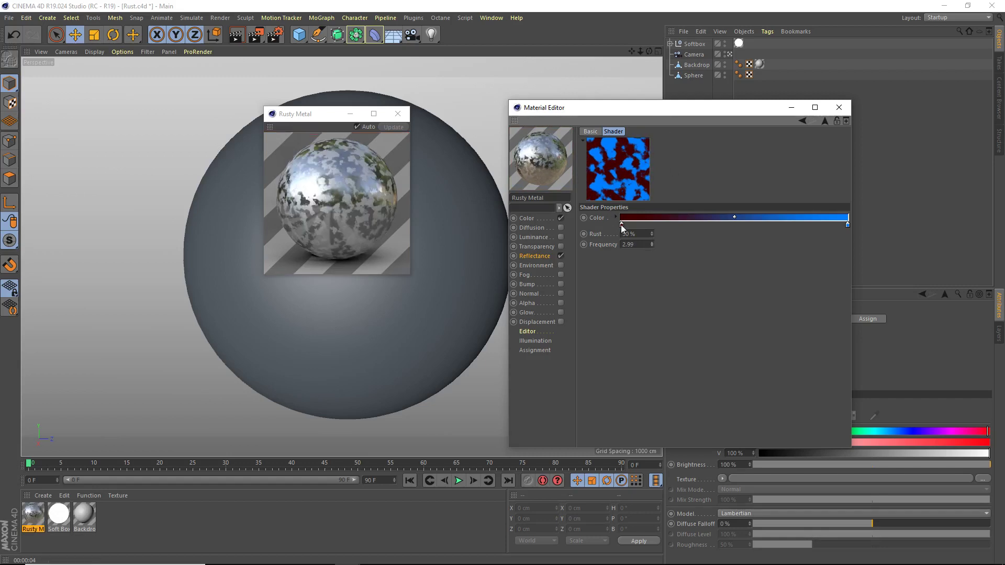
left_click_drag(652, 244, 653, 248)
Step: Reset Frequency to 1, then fine-tune it to about 0.92
double_click(652, 244)
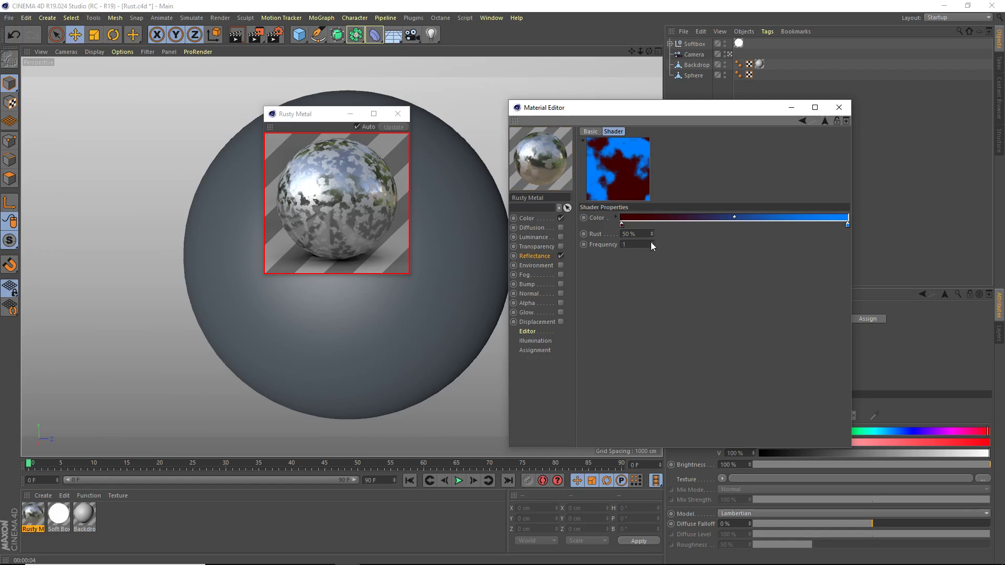
type("1")
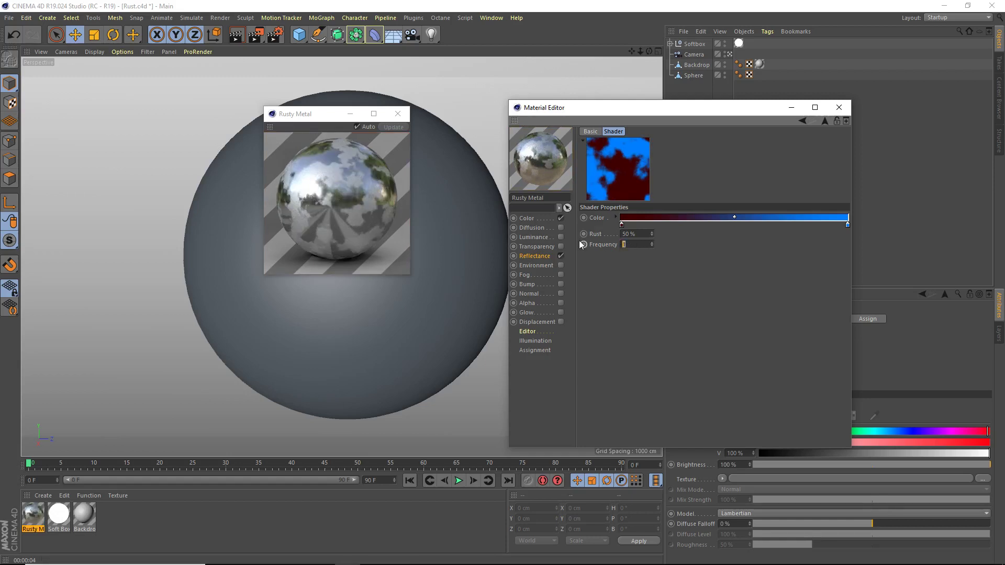
key("Return")
left_click_drag(653, 242, 654, 241)
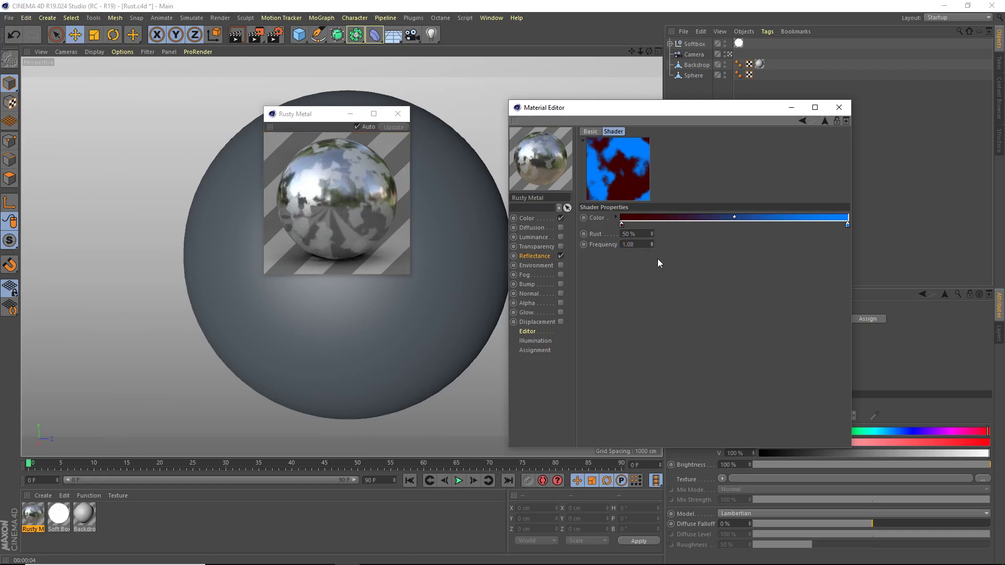
left_click_drag(650, 245, 652, 243)
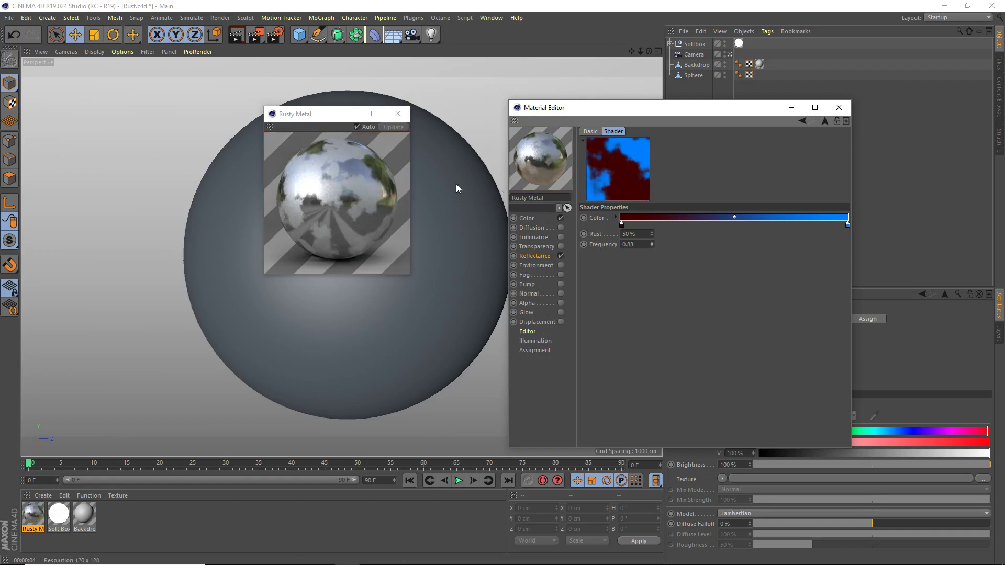
left_click_drag(655, 241, 653, 243)
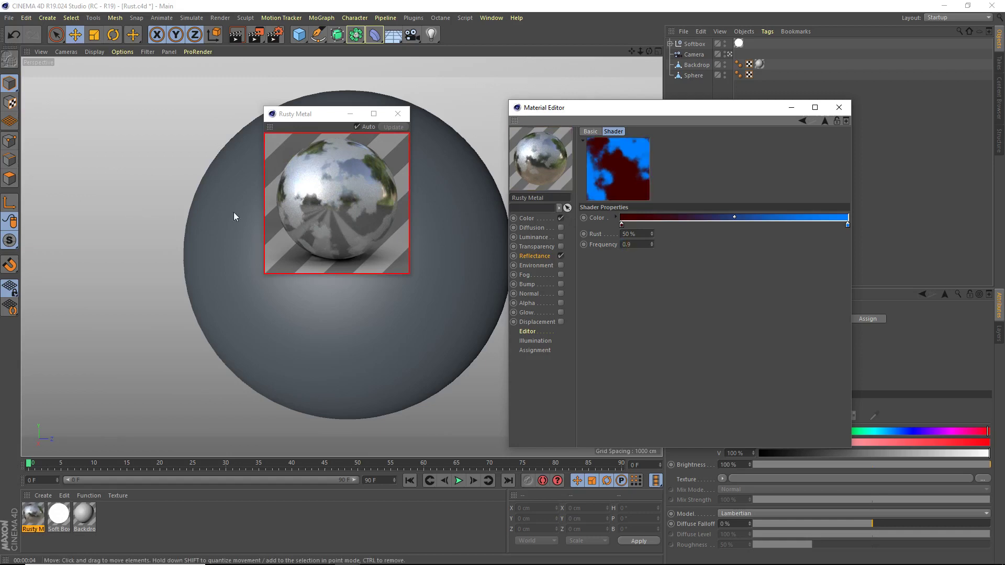
Step: Set the Rust amount to 53% and go back to the Reflectance channel
left_click(634, 234)
type("5.3")
key("Return")
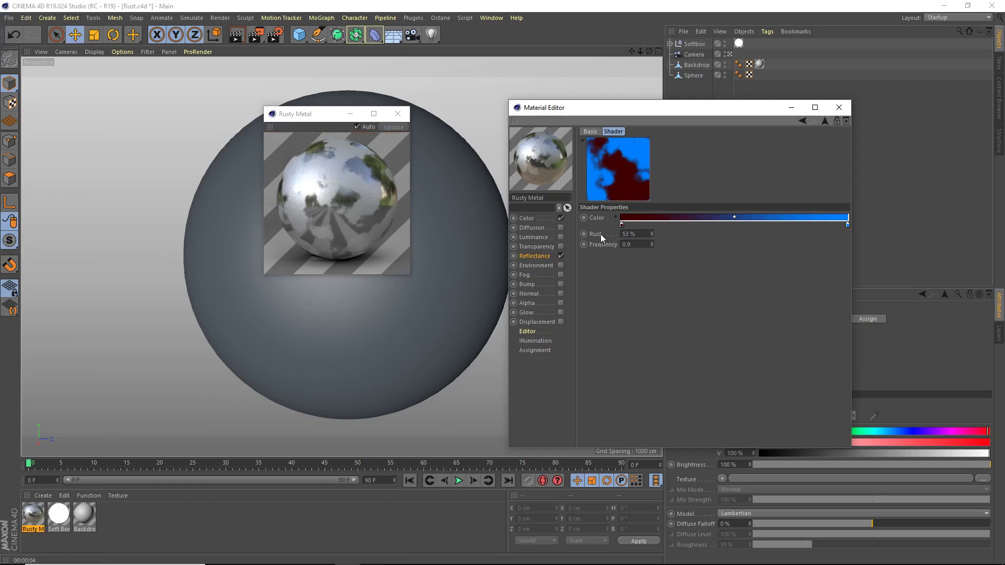
left_click(548, 255)
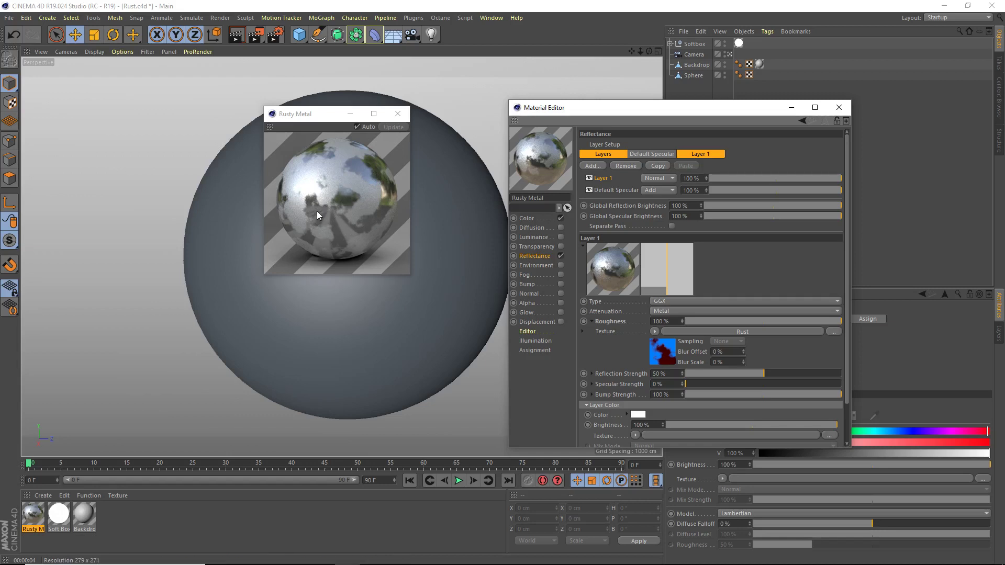
Step: Replace the roughness texture with a Fusion shader and open its properties
left_click(654, 331)
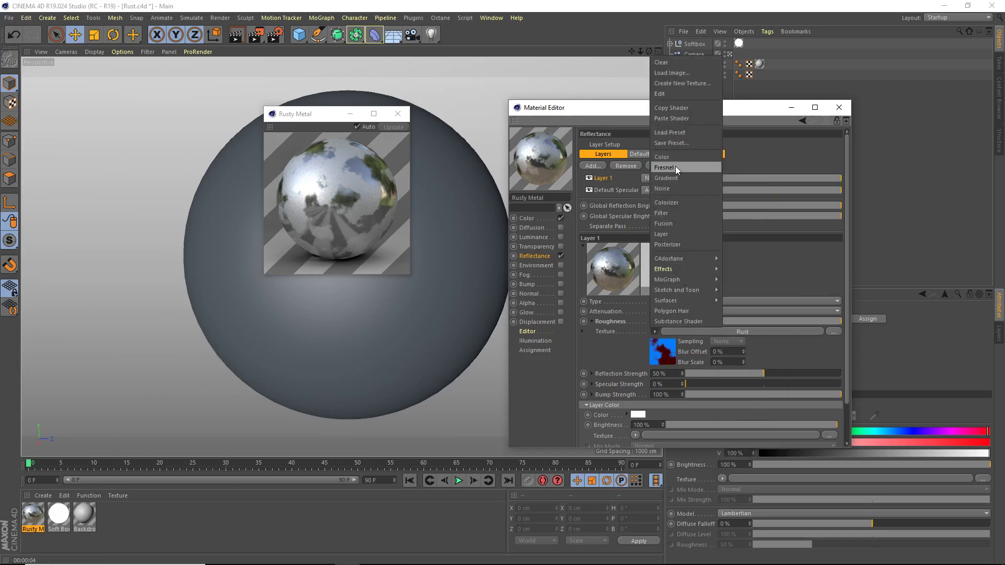
left_click(671, 224)
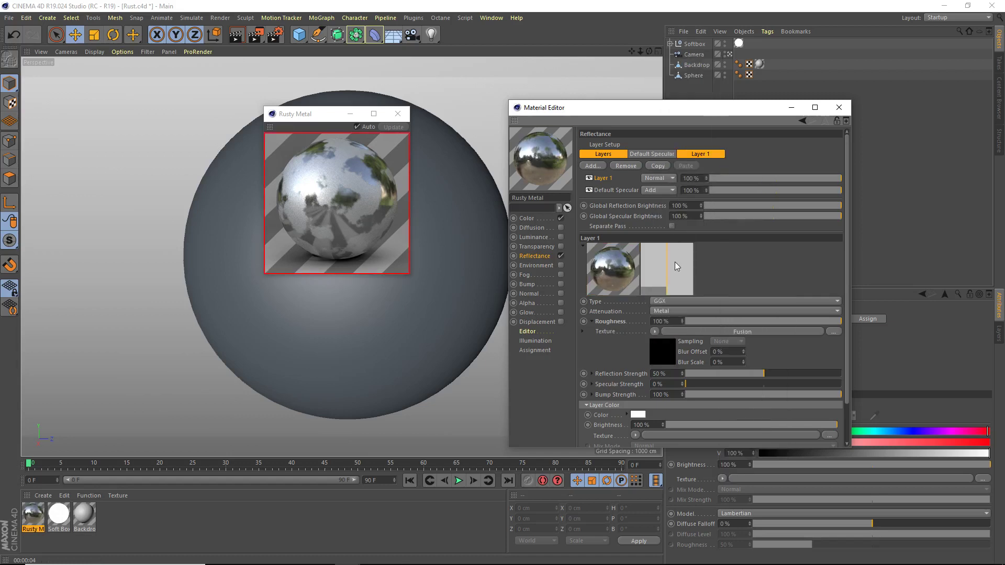
left_click(663, 352)
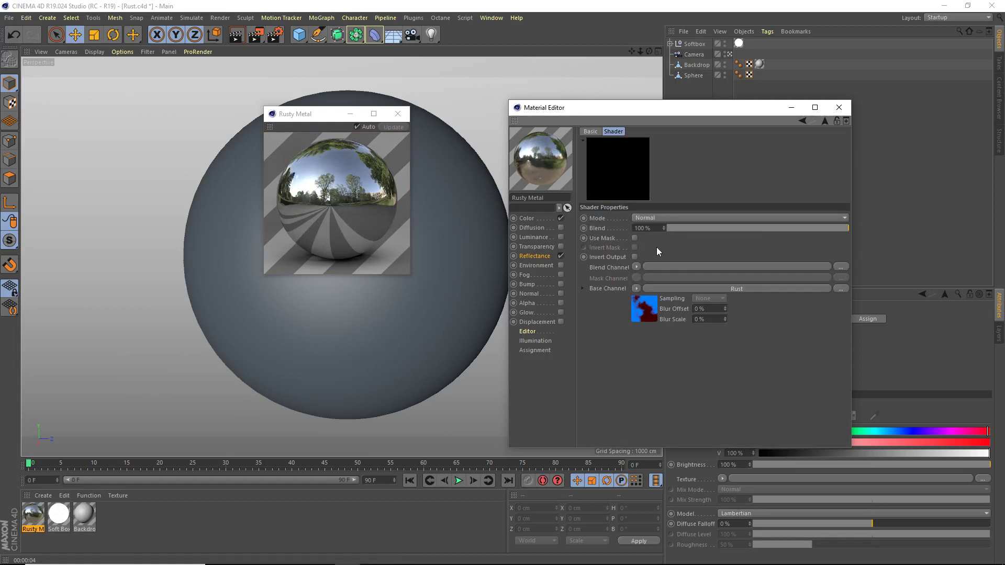
left_click(535, 256)
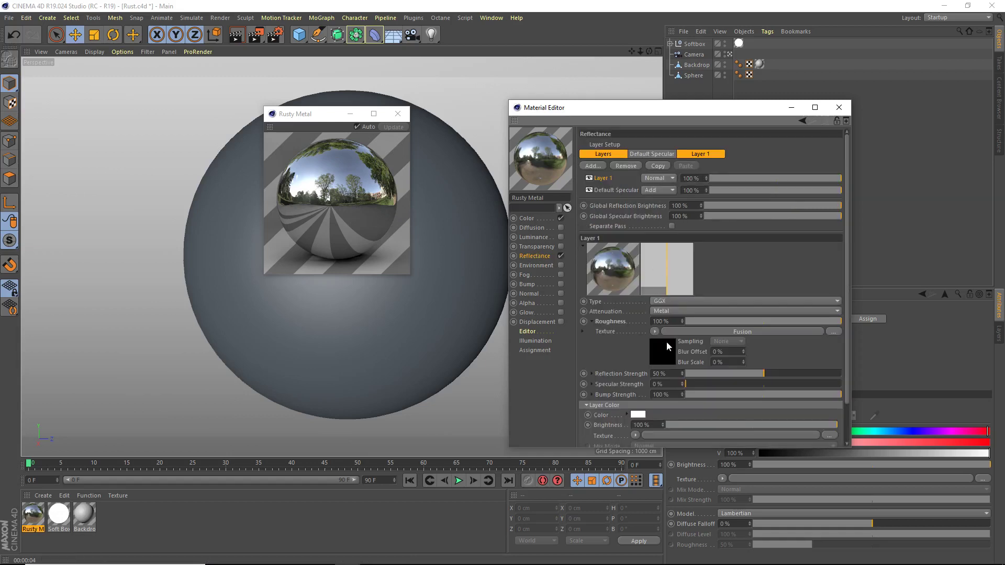
left_click(664, 350)
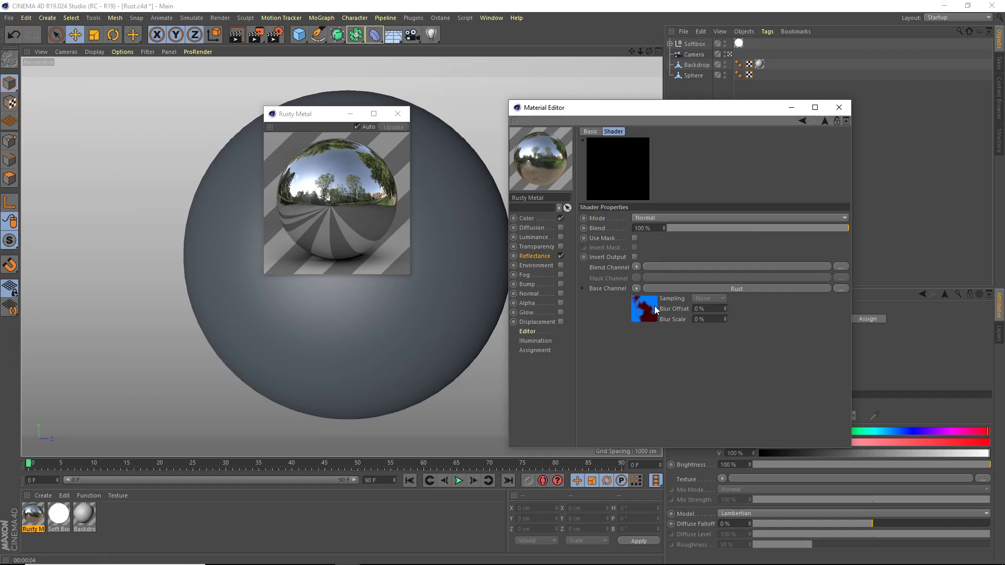
Step: Put a Color shader in the Fusion's blend channel at 10% blend, then return to Reflectance
left_click(638, 267)
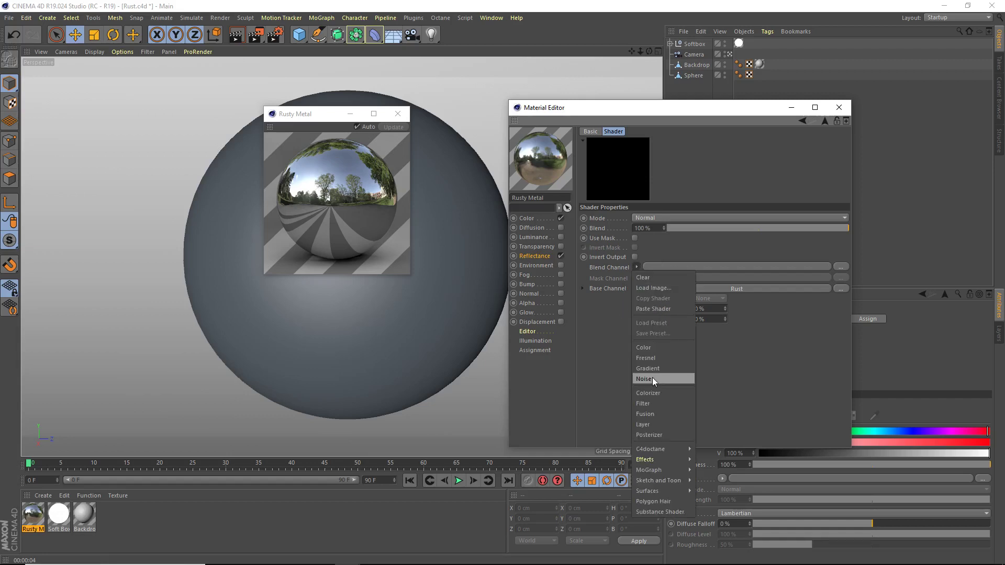
left_click(664, 348)
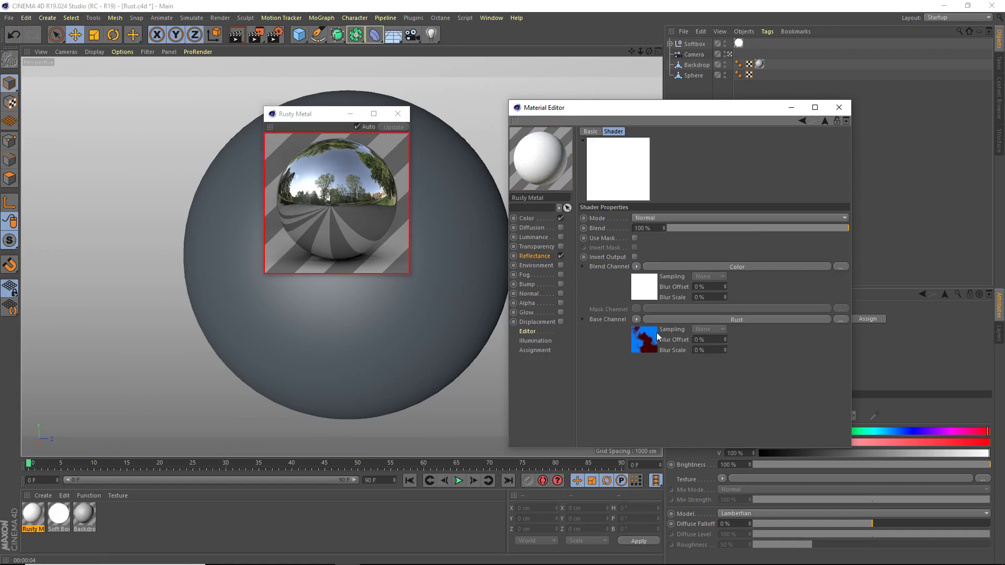
double_click(650, 228)
type("1")
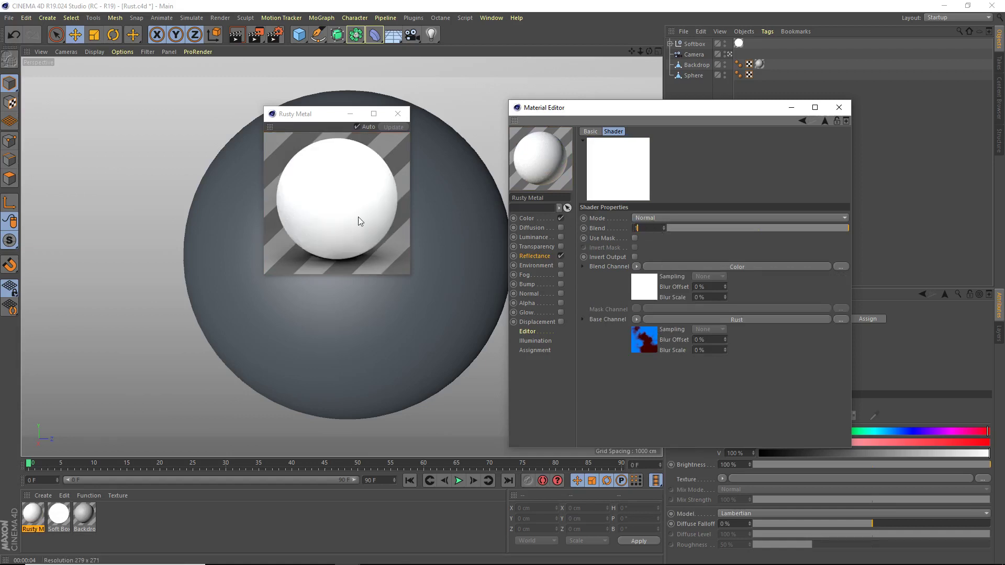
type("0")
key("Return")
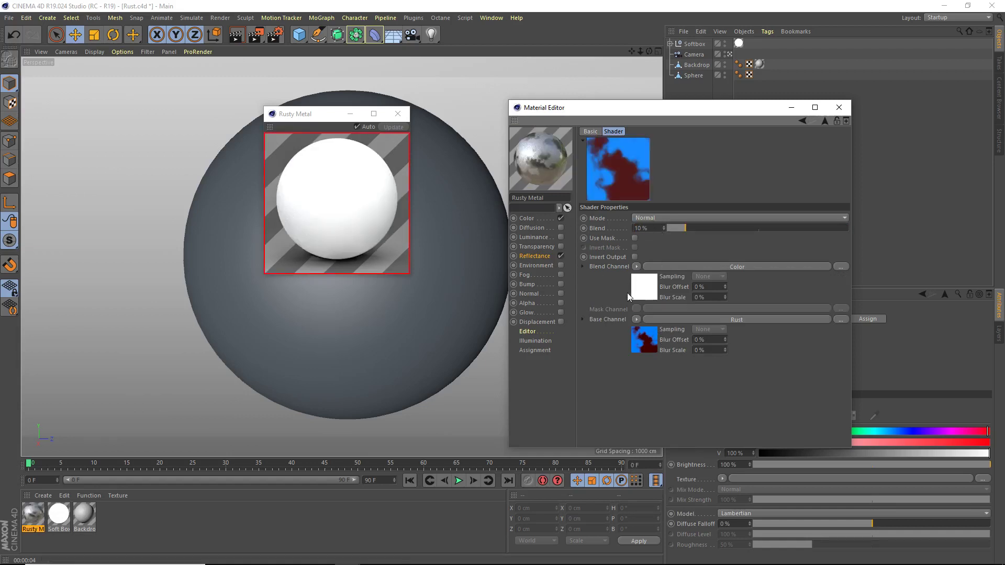
left_click(644, 287)
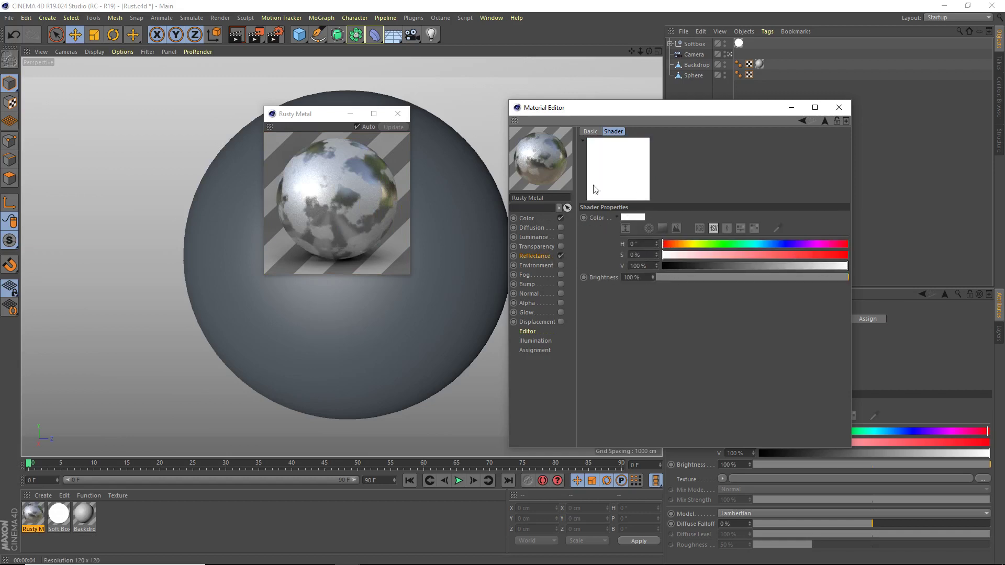
left_click(544, 255)
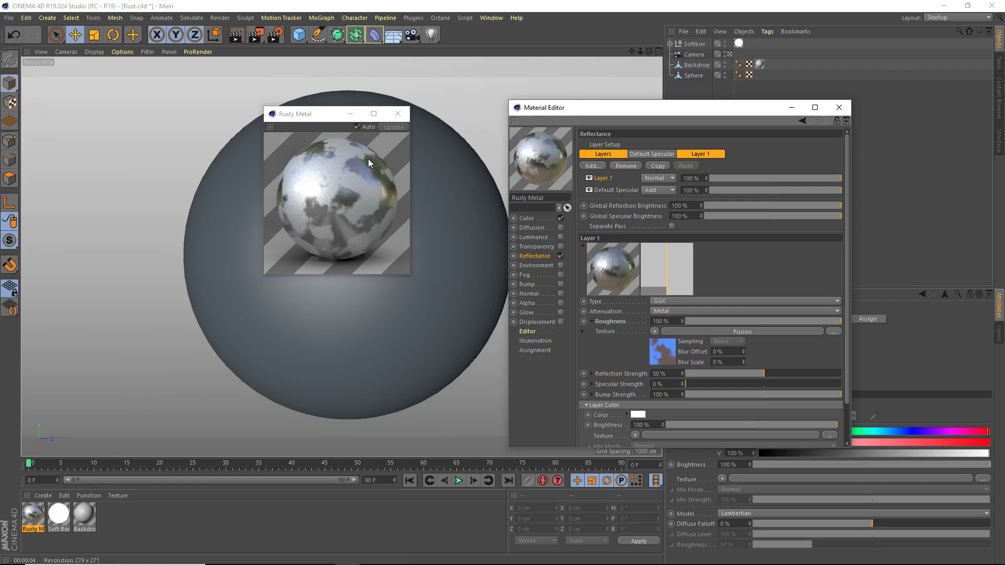
Step: Restart the Rusty Metal preview render and expand the layer's Sampling settings
left_click(368, 206)
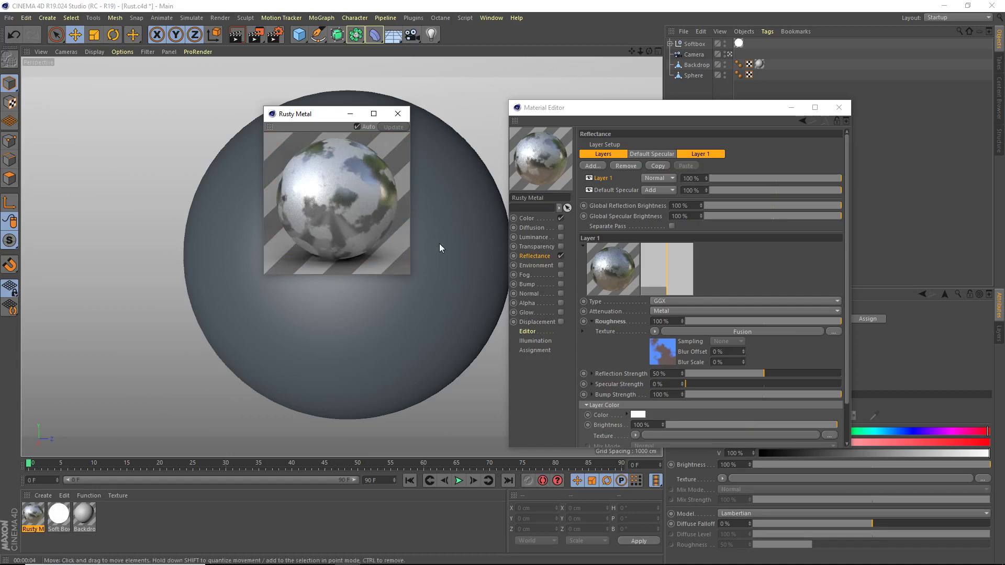
scroll(599, 343, "down", 3)
left_click(609, 389)
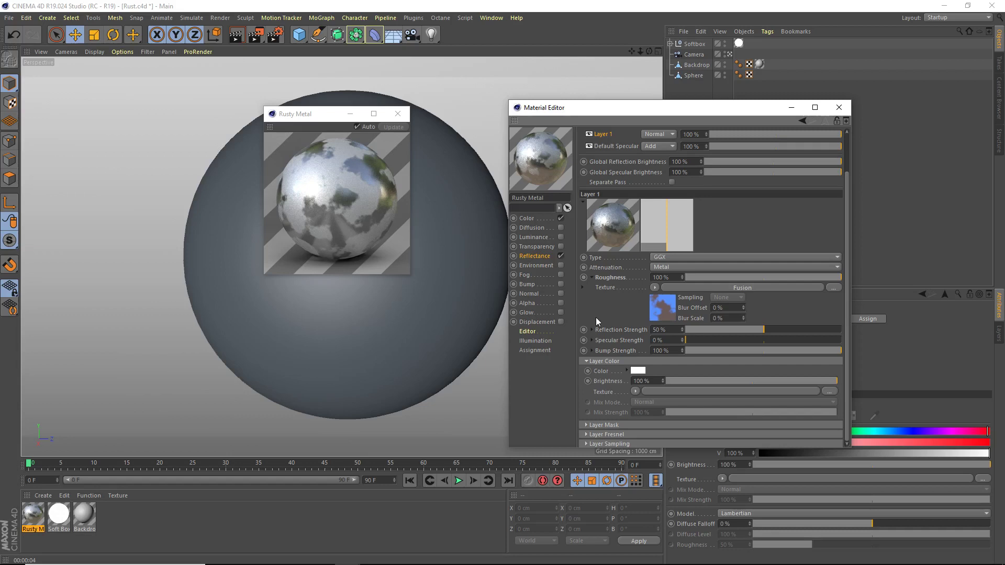
left_click(602, 444)
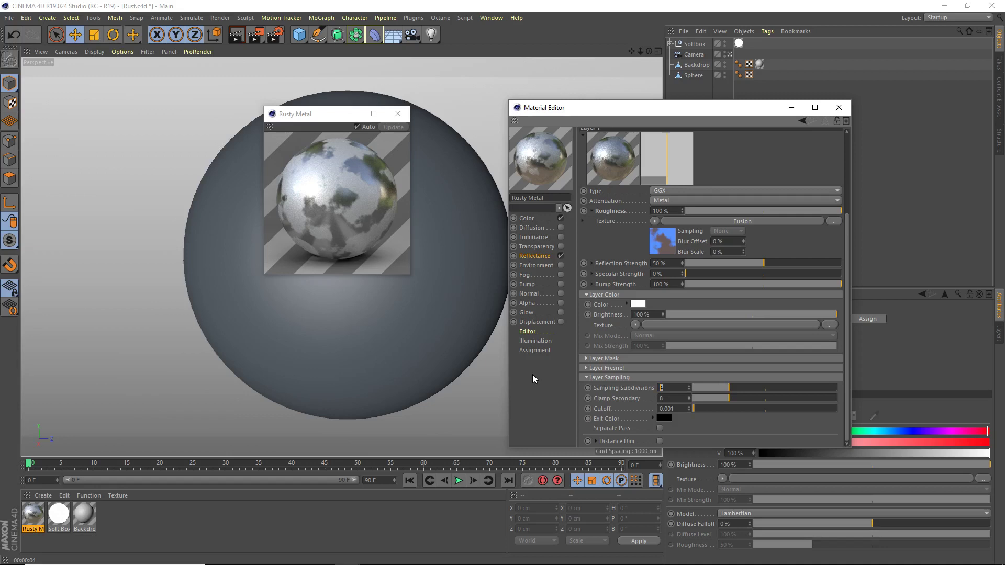
Step: Set sampling subdivisions to 7 and raise the roughness Blur Offset to 6%
type("6")
key("Return")
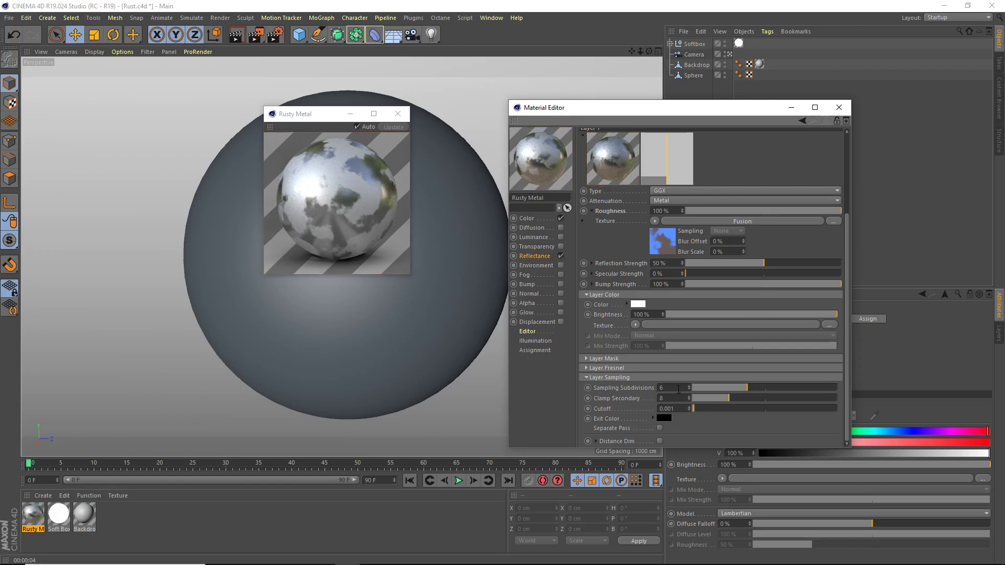
type("7")
key("Return")
left_click_drag(744, 242, 744, 241)
Step: In the Color channel, set the hue to 0° and saturation to 100% for pure red
left_click(526, 219)
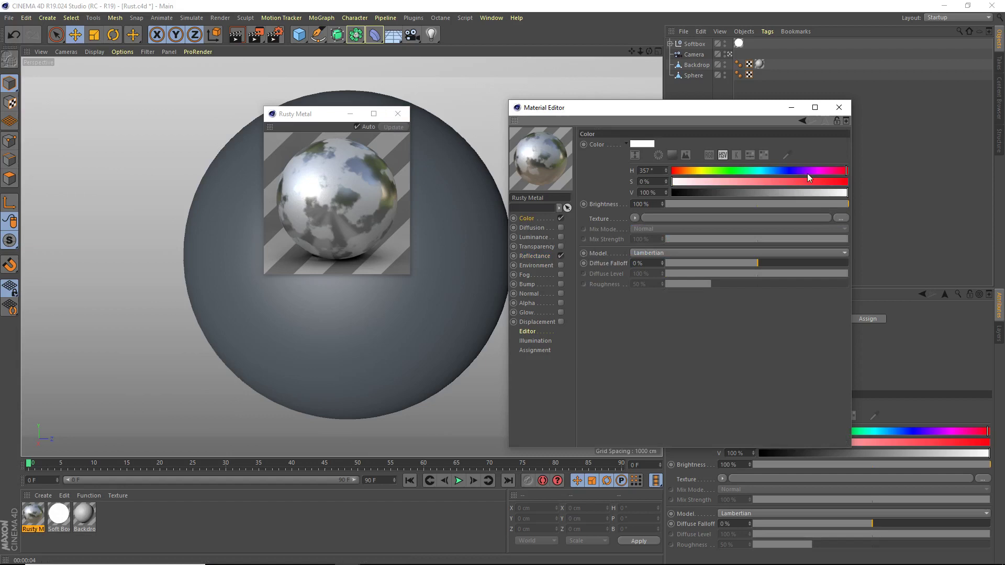
left_click(539, 257)
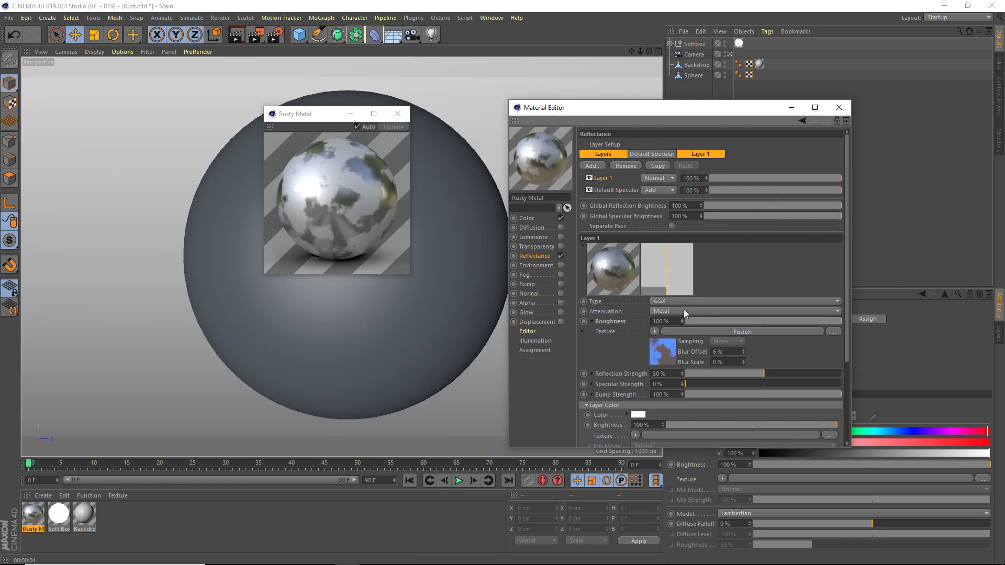
left_click(527, 219)
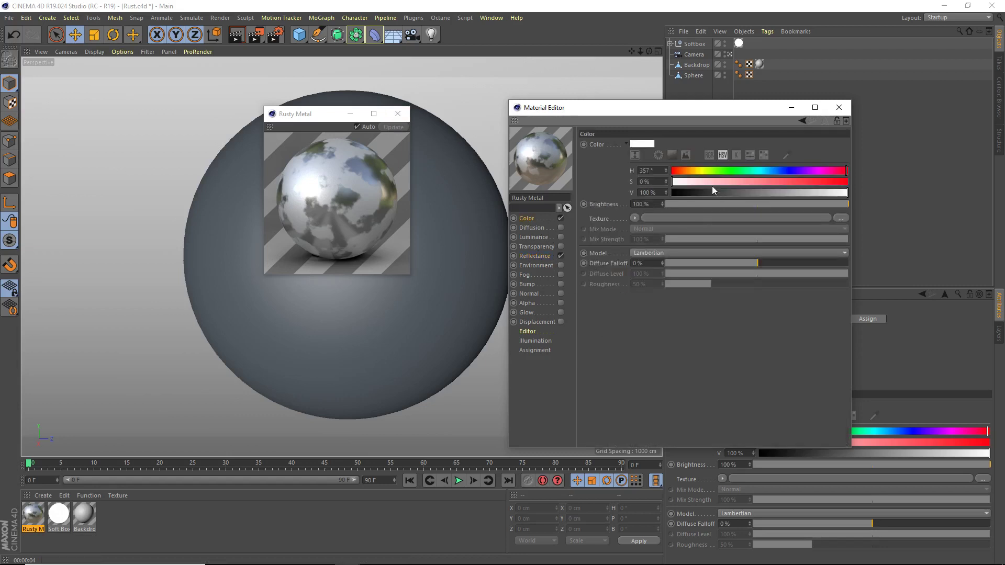
left_click(674, 171)
left_click_drag(674, 170, 671, 170)
left_click_drag(795, 181, 848, 183)
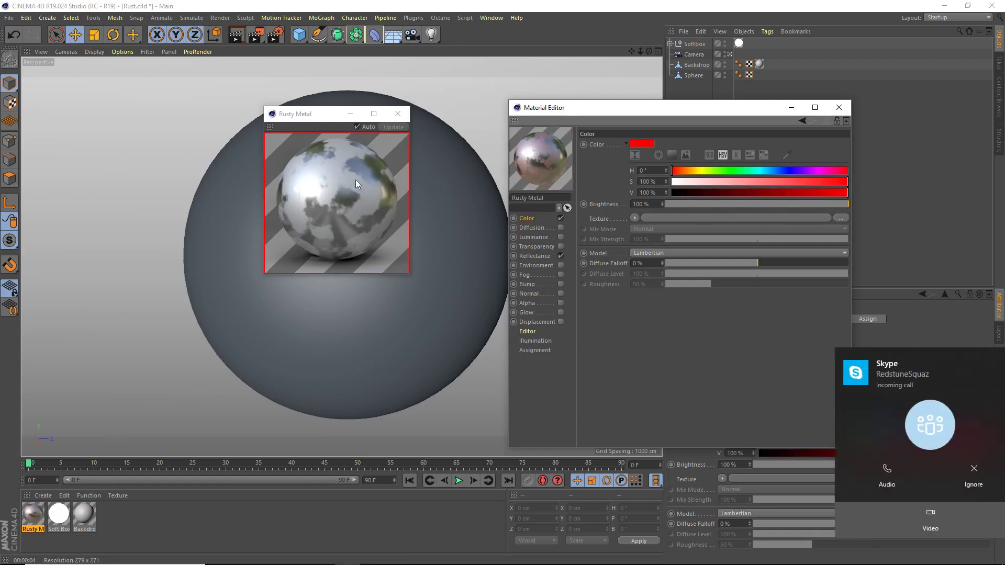
Step: Darken the colour value to about 45%, then return to the Reflectance settings
left_click(987, 358)
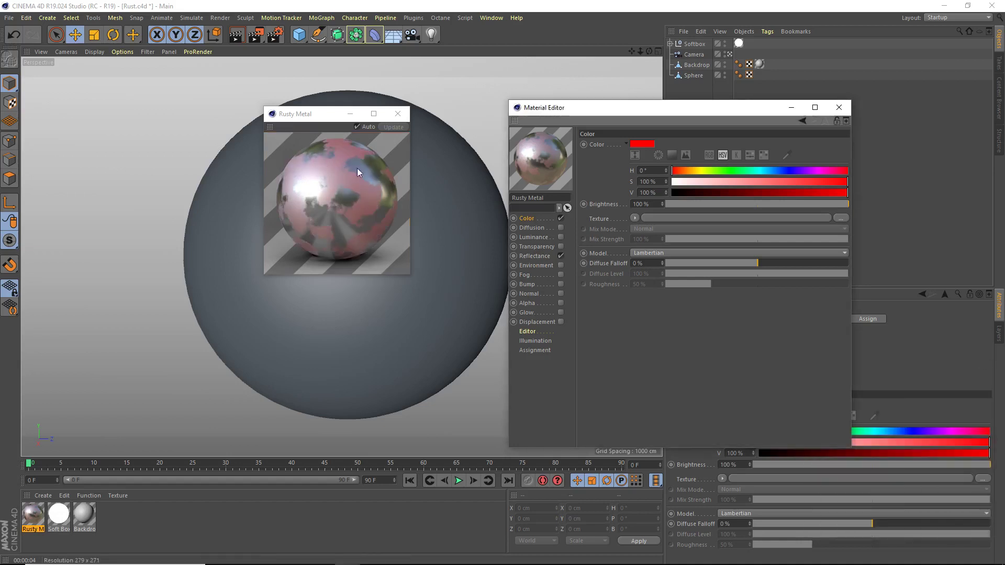
left_click_drag(774, 195, 742, 198)
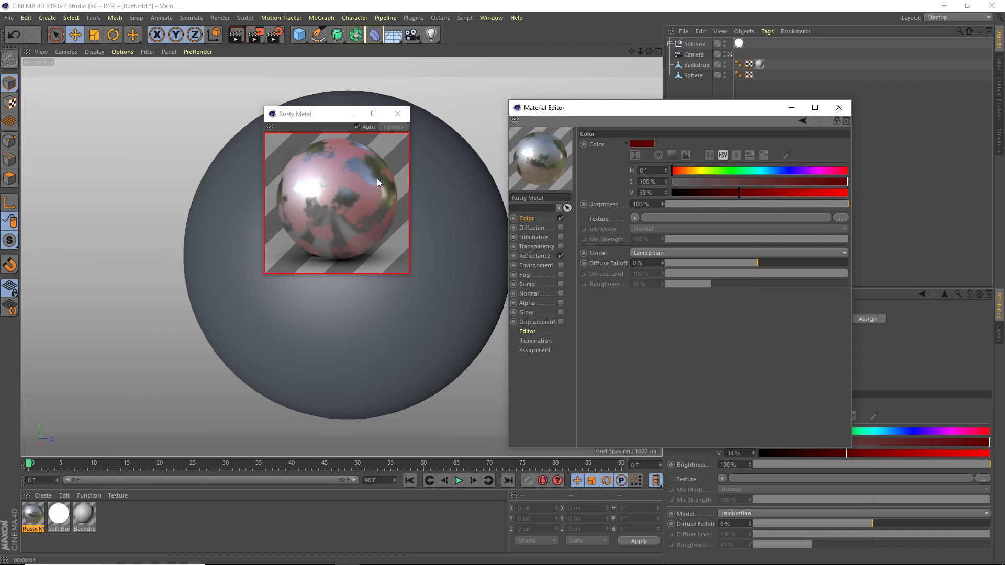
left_click(746, 195)
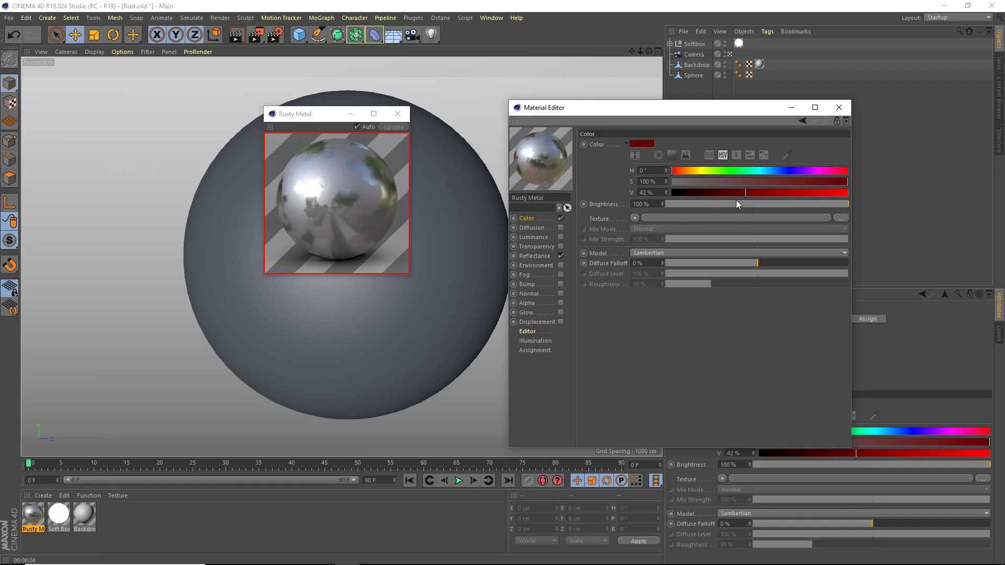
left_click(753, 192)
left_click(542, 258)
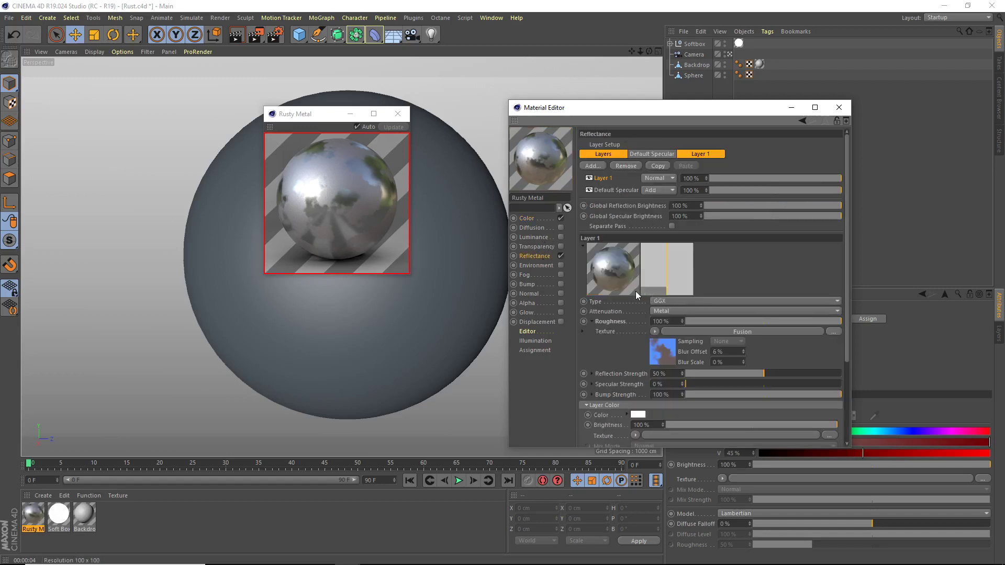
Step: Set the reflectance Layer Color to hue 352° as a saturated dark red
left_click(593, 375)
left_click(637, 426)
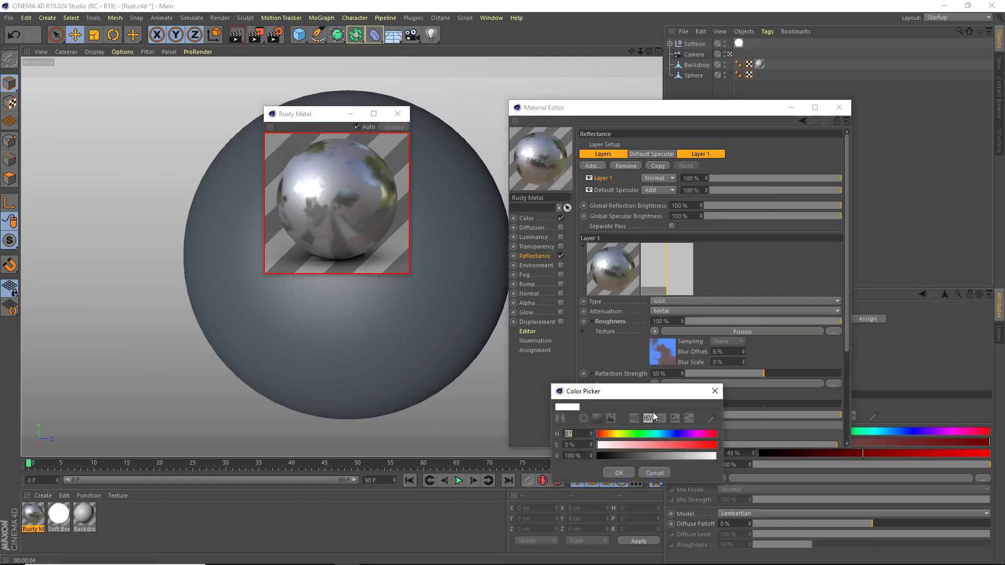
left_click(604, 435)
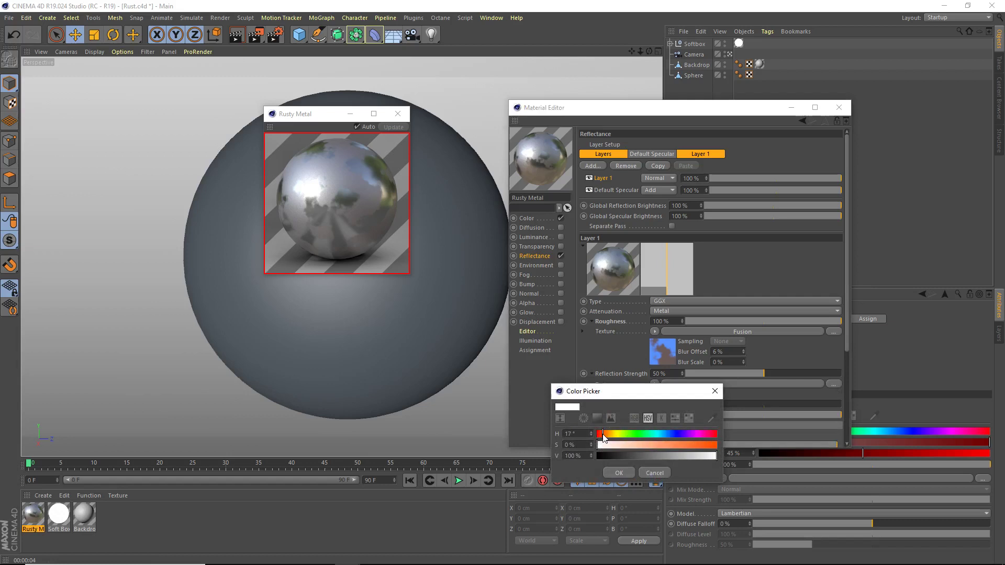
left_click(714, 434)
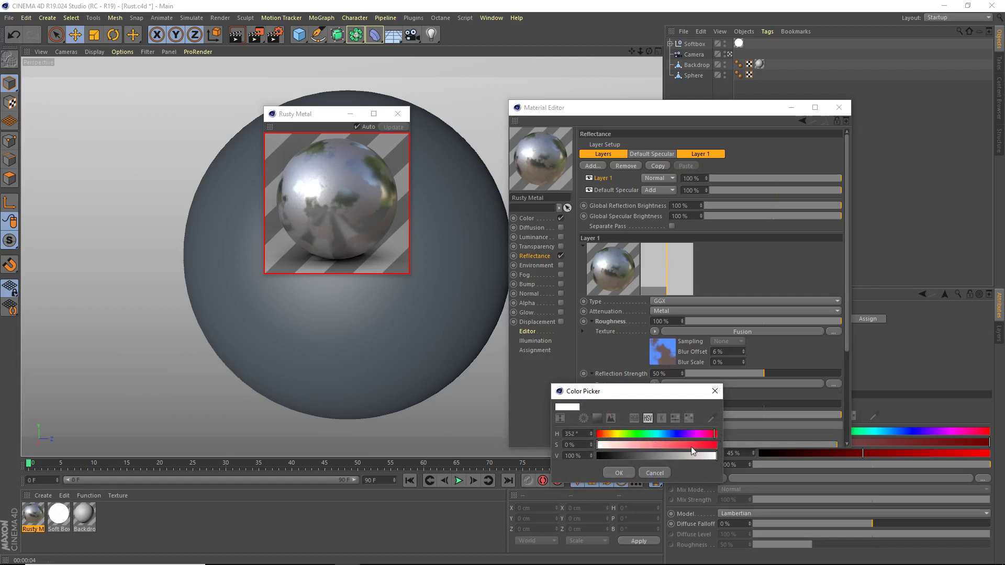
left_click_drag(691, 448, 638, 454)
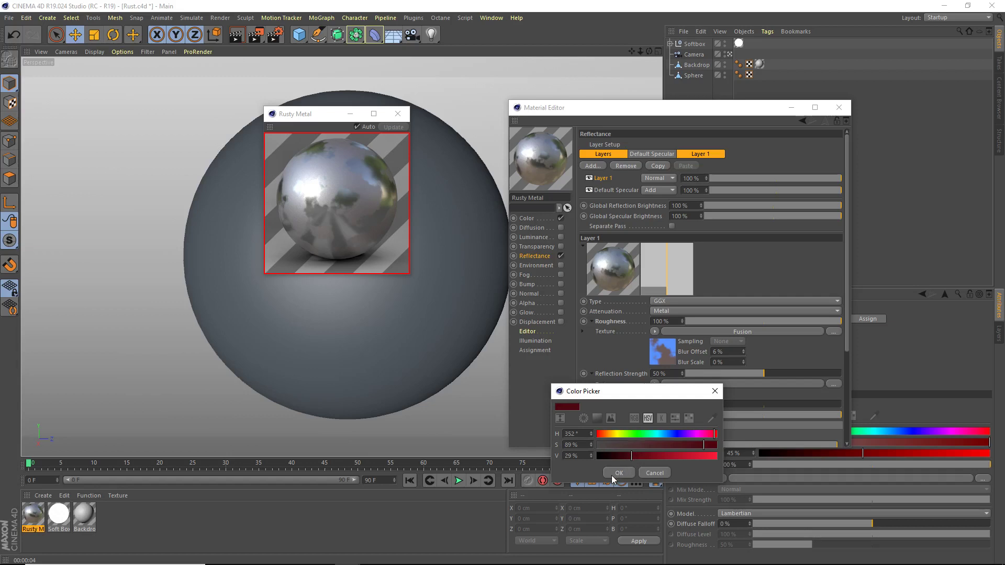
left_click(620, 473)
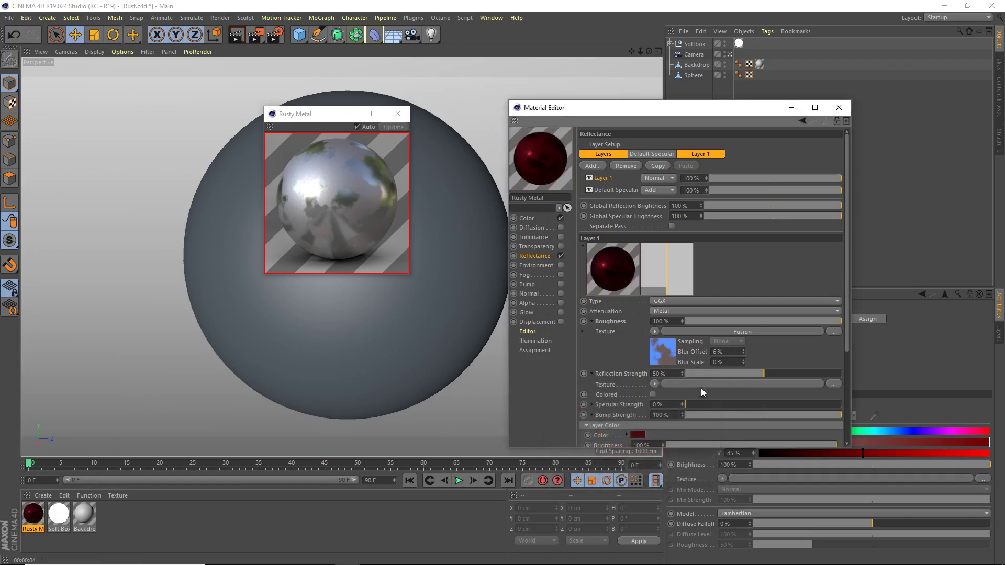
Step: Lighten the Layer Color to pale pink (S 21%, V 100%) and verify it
scroll(691, 397, "down", 5)
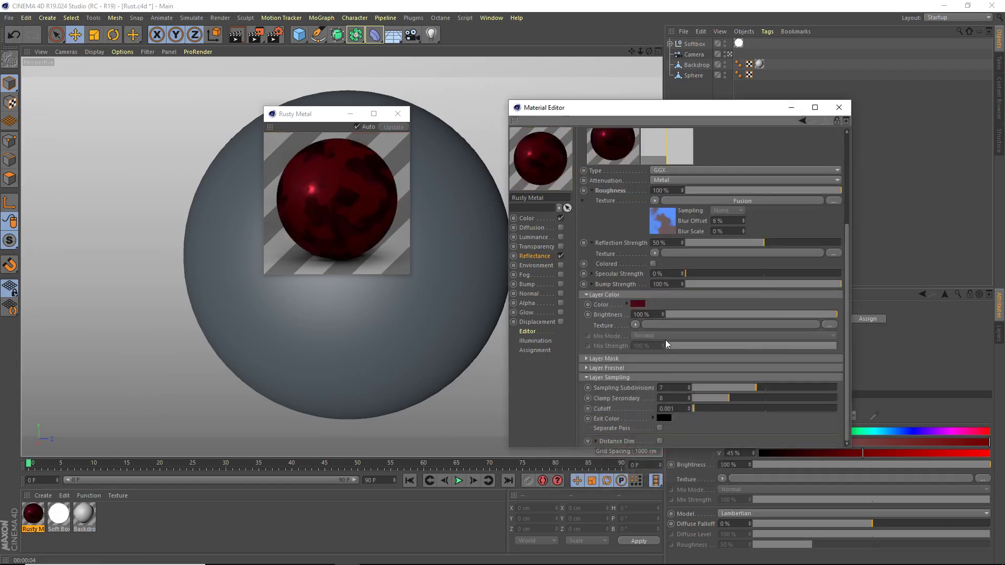
left_click_drag(663, 311, 875, 302)
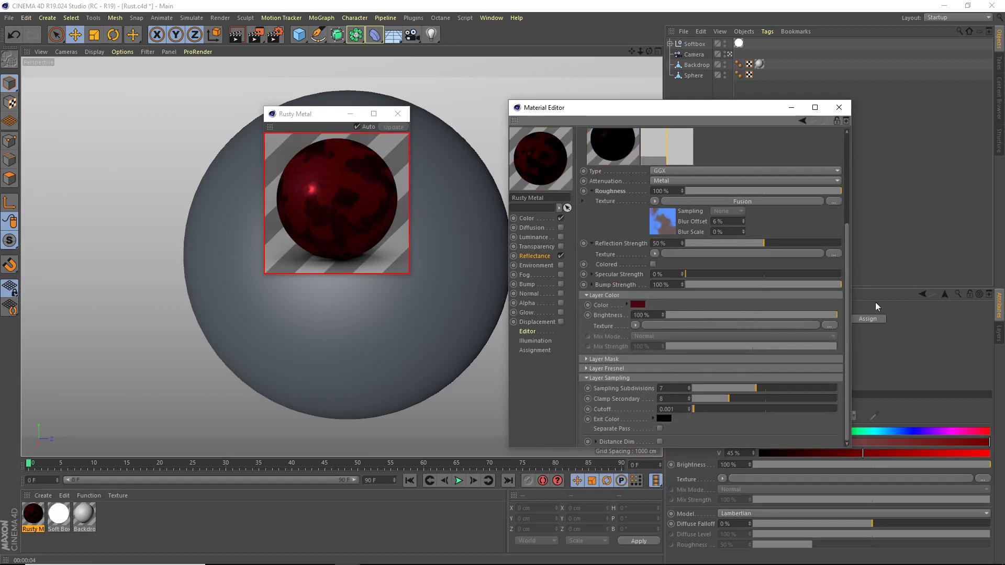
left_click(637, 304)
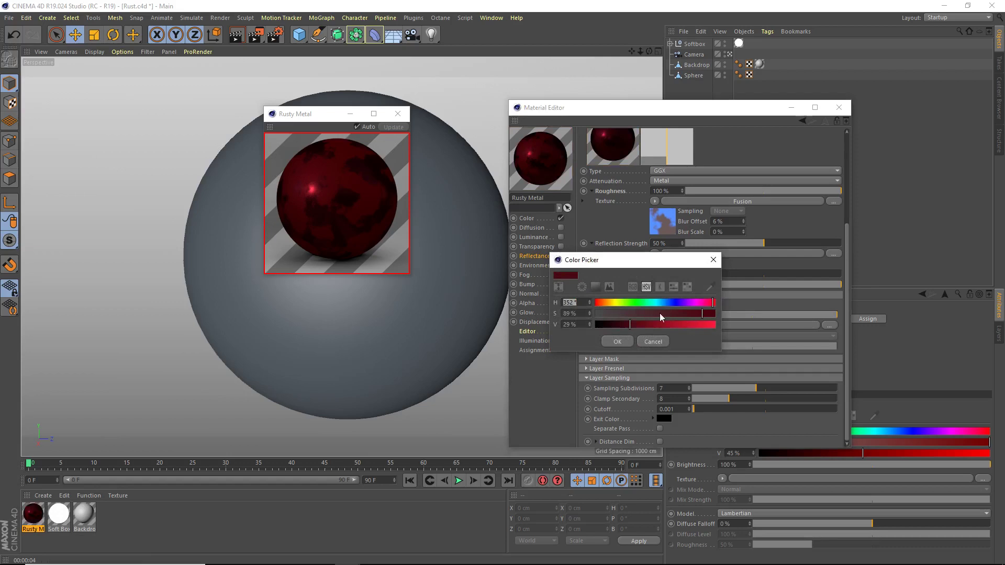
left_click_drag(660, 313, 621, 316)
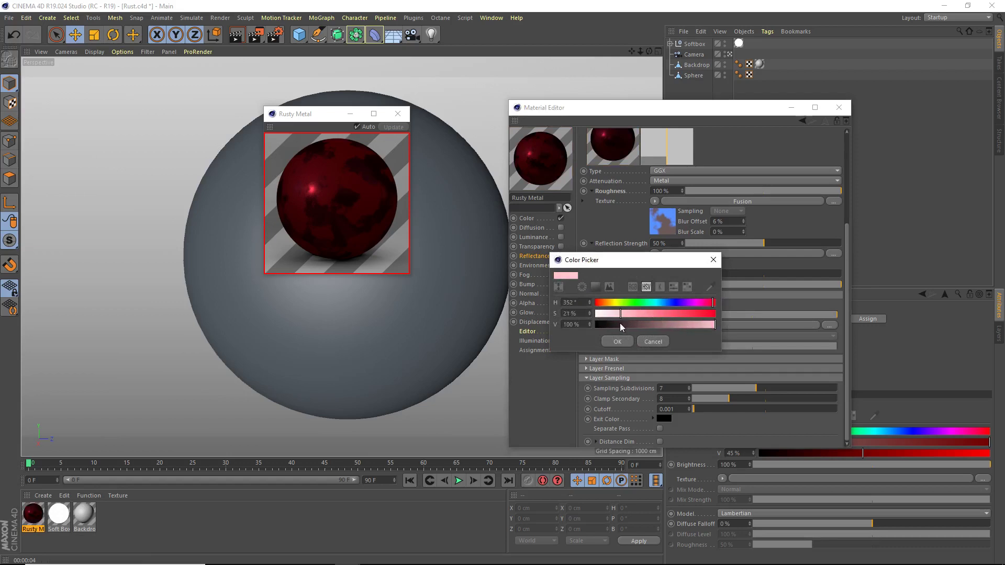
left_click(618, 341)
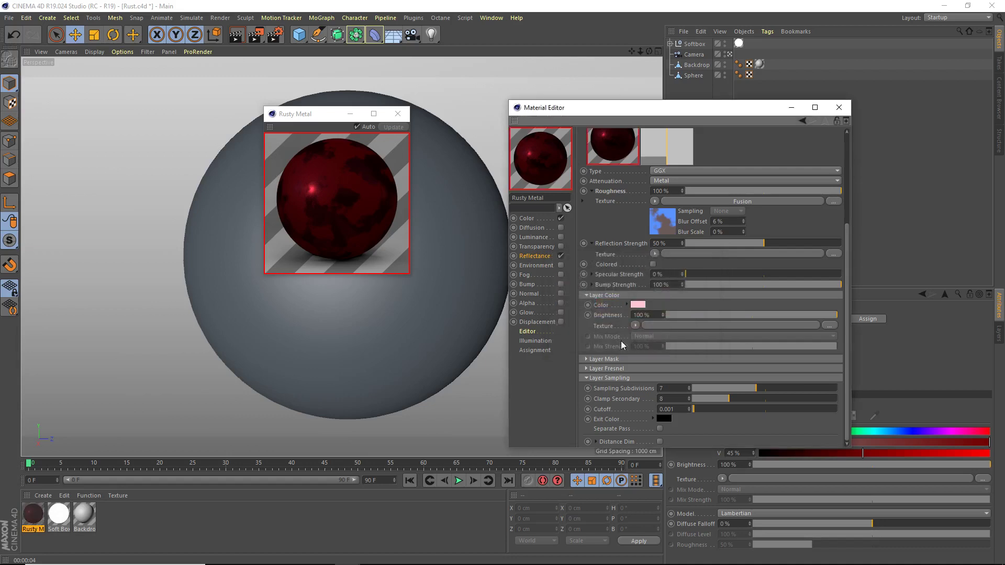
left_click(637, 304)
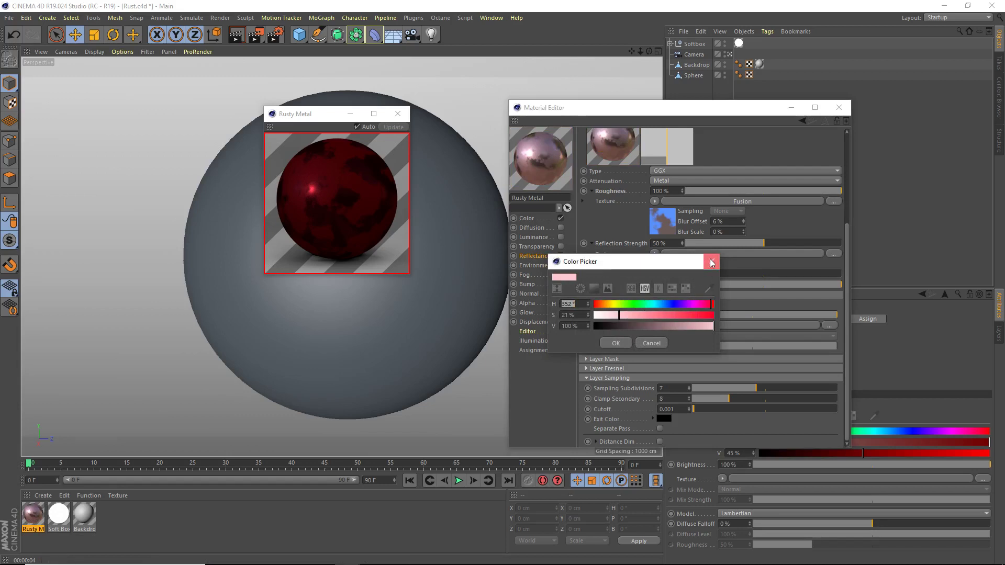
left_click(711, 262)
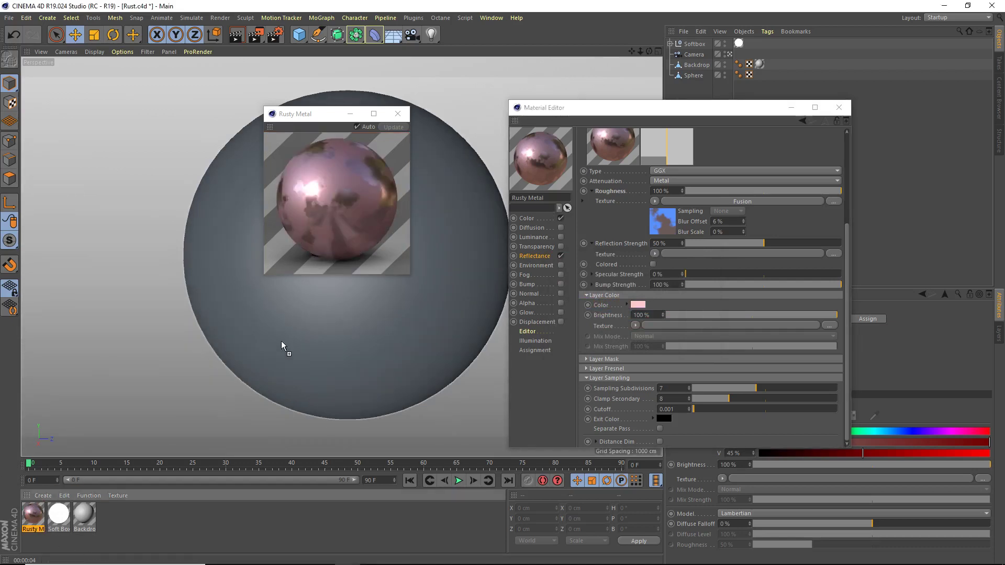
Step: Assign Rusty Metal to the sphere, then close the material preview and Material Editor
left_click_drag(281, 341, 281, 341)
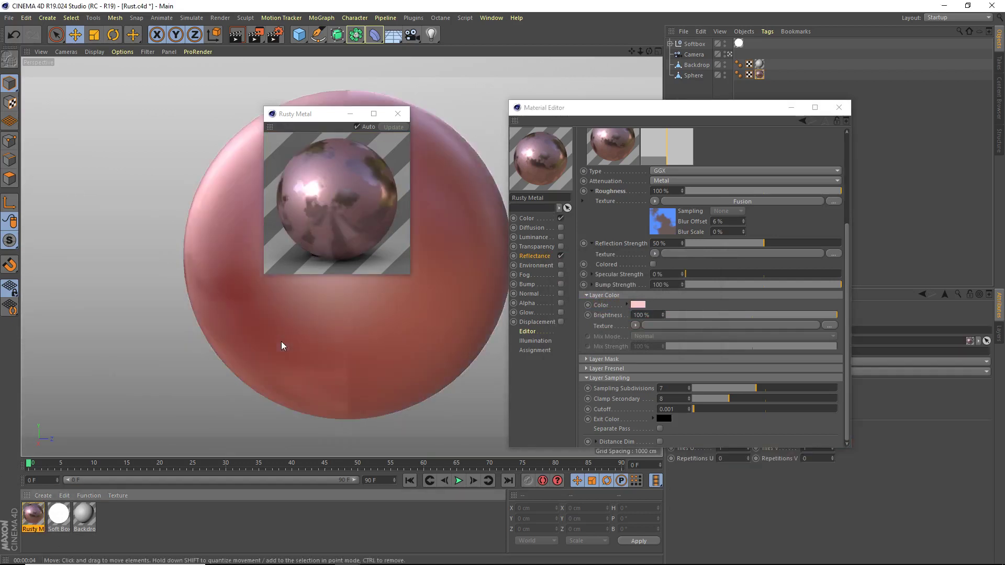
left_click(398, 114)
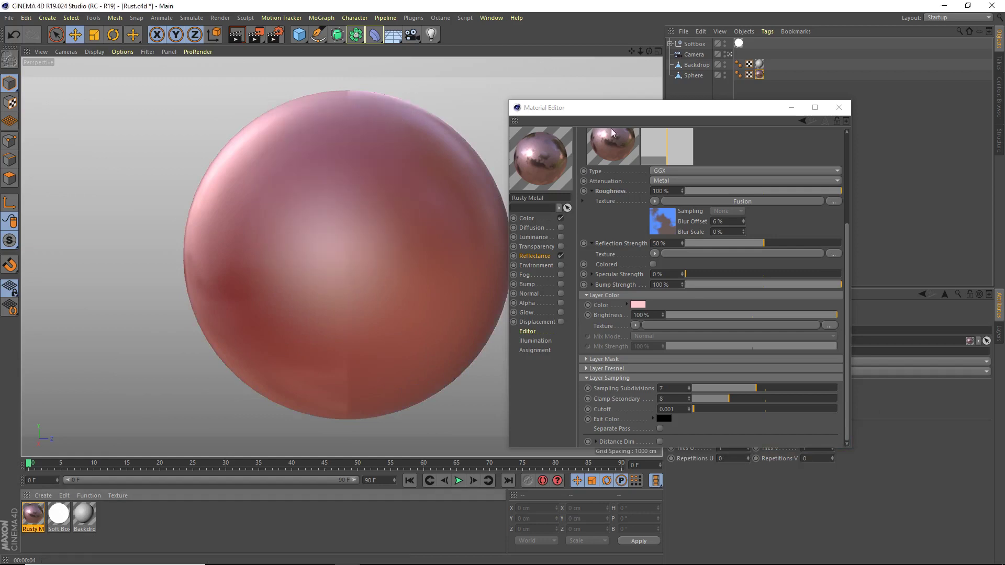
left_click(840, 108)
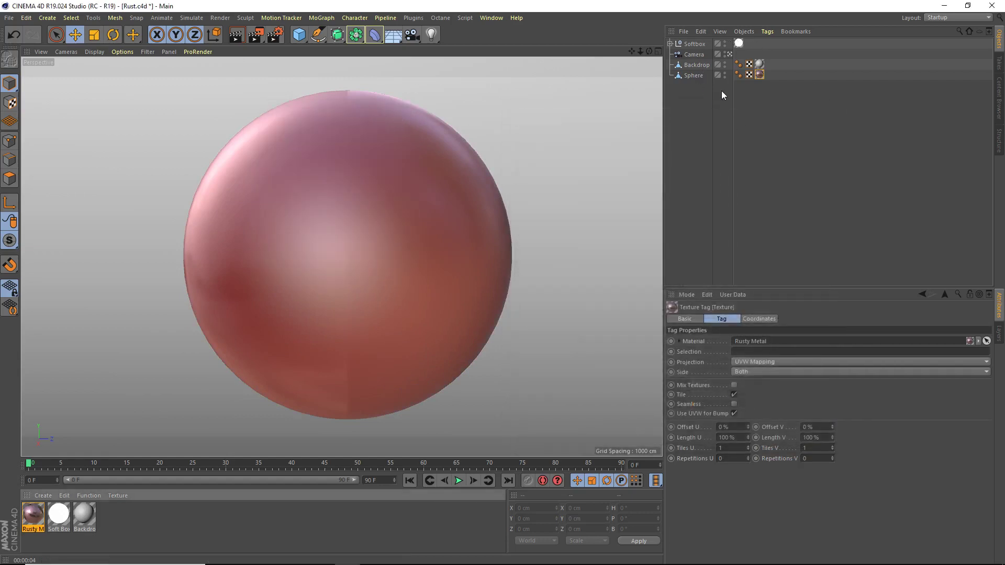